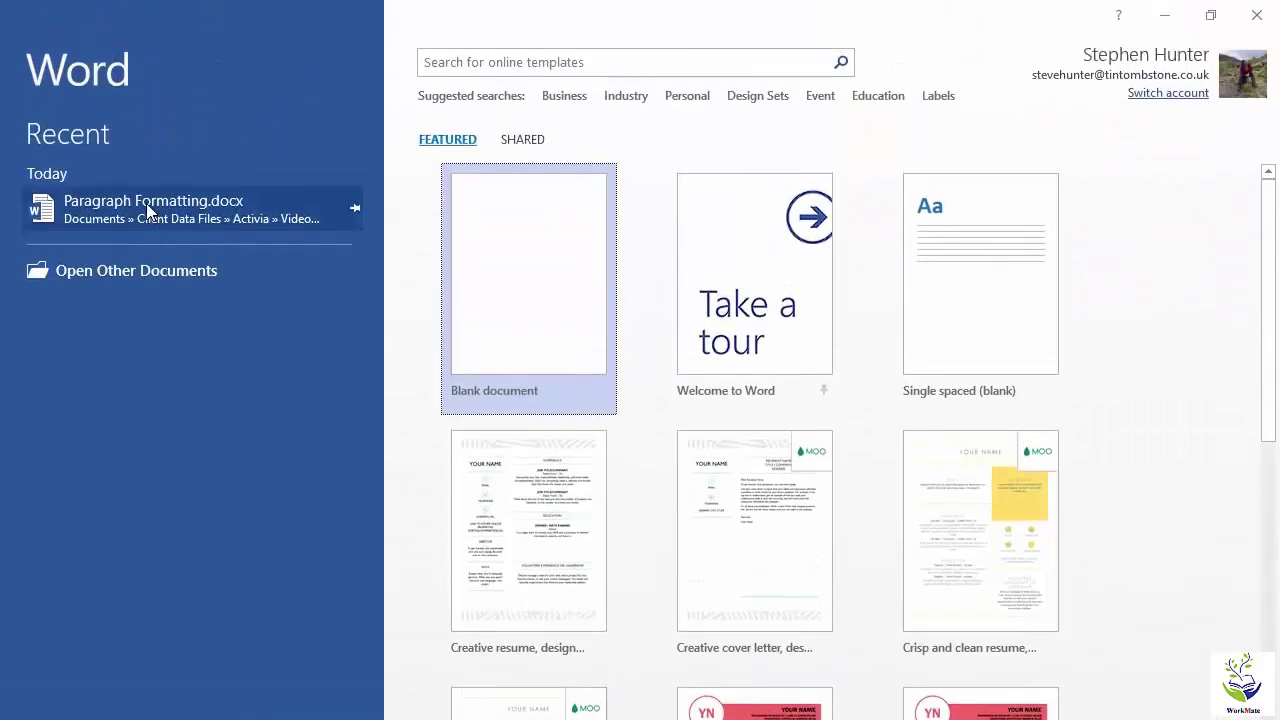
- Open Paragraph Formatting.docx and skim through its headings and body text
left_click(146, 203)
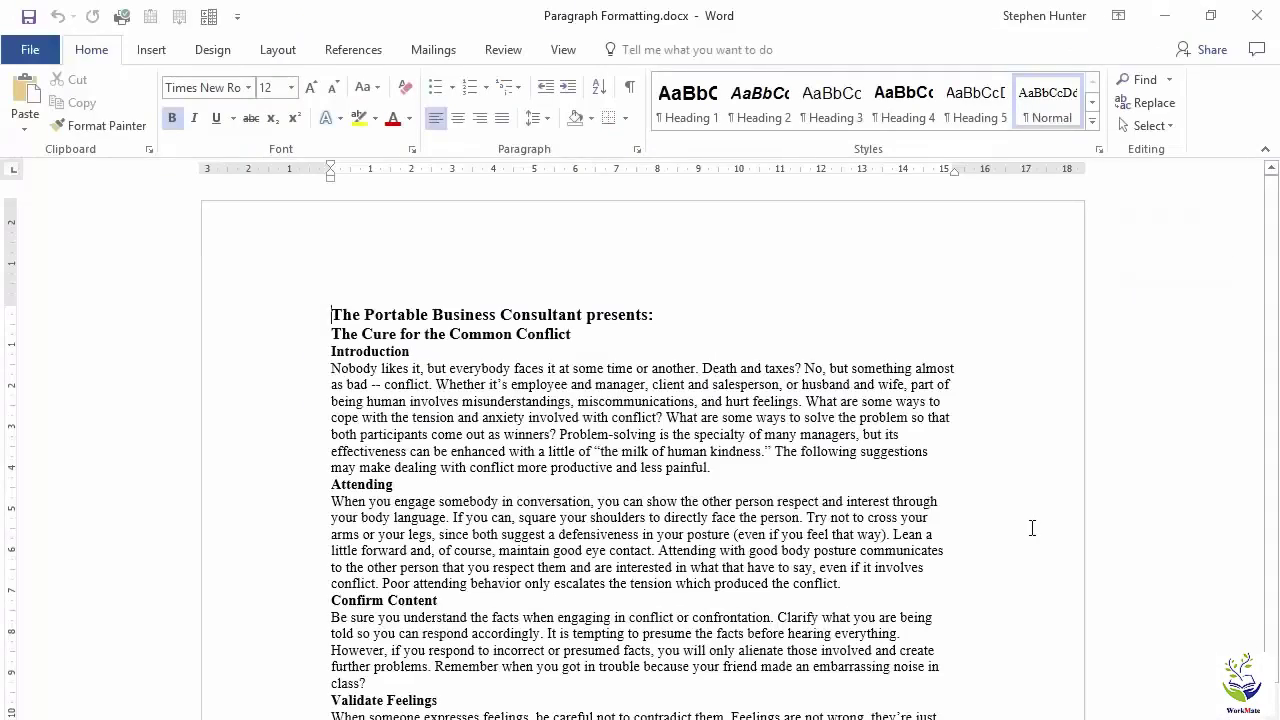
scroll(1032, 528, "down", 5)
scroll(1032, 528, "up", 6)
scroll(1028, 528, "down", 5)
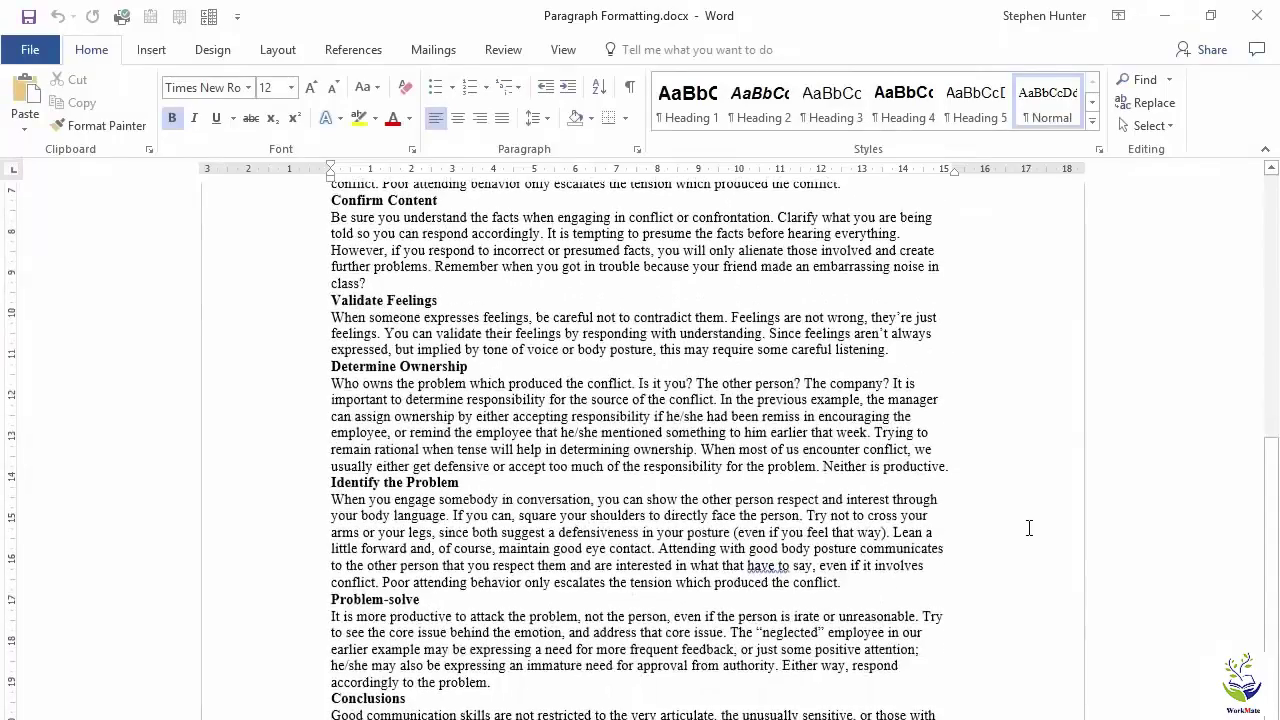
scroll(1028, 528, "up", 5)
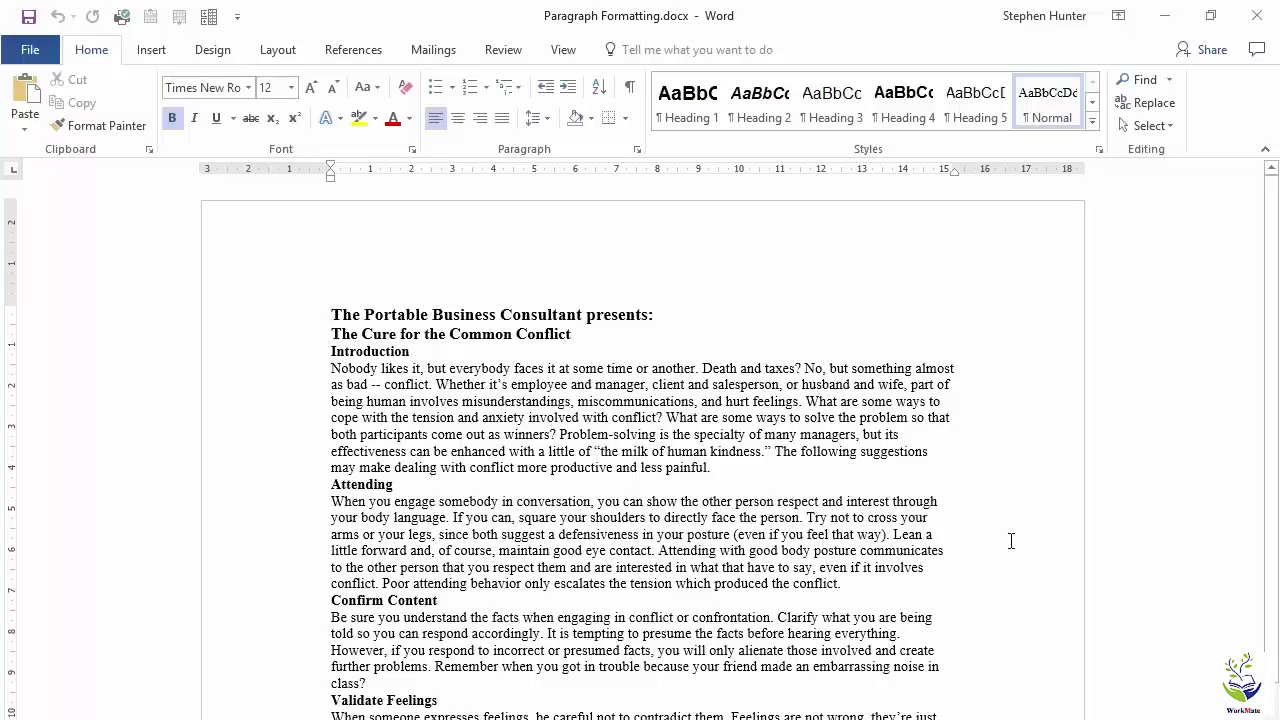
- Insert an empty line after the Introduction body paragraph and delete it again
left_click(746, 467)
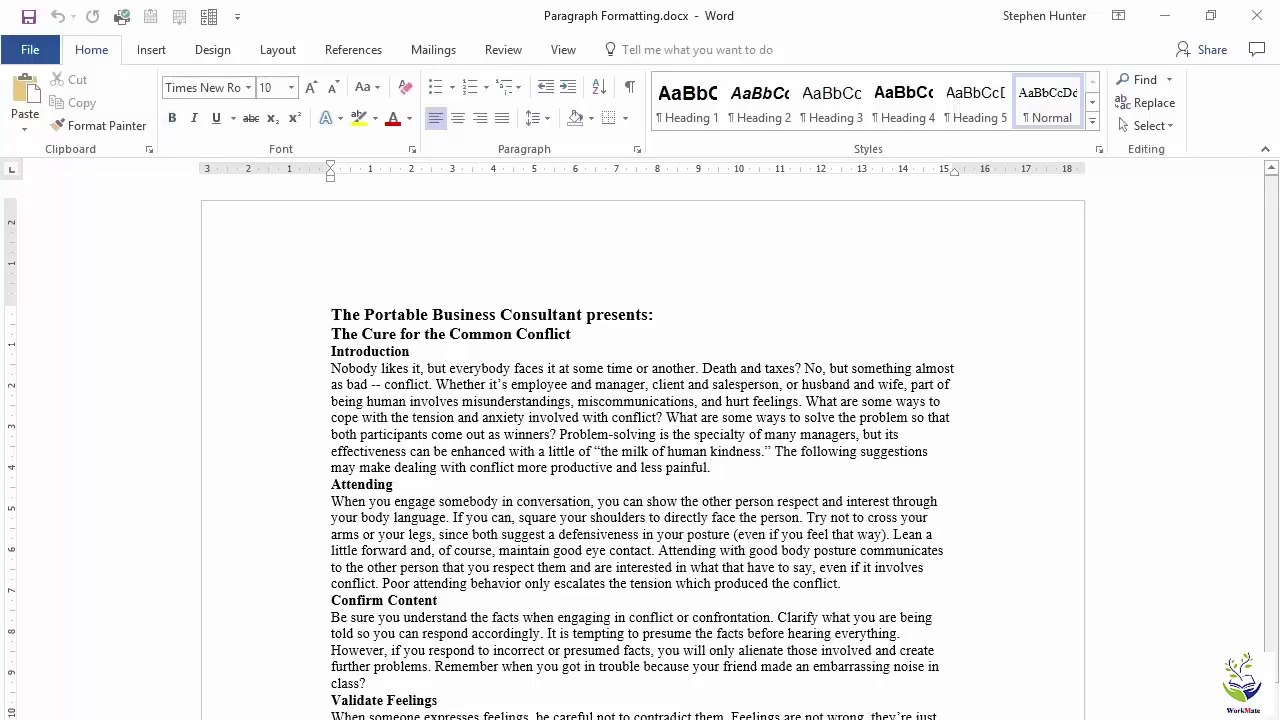
key("Return")
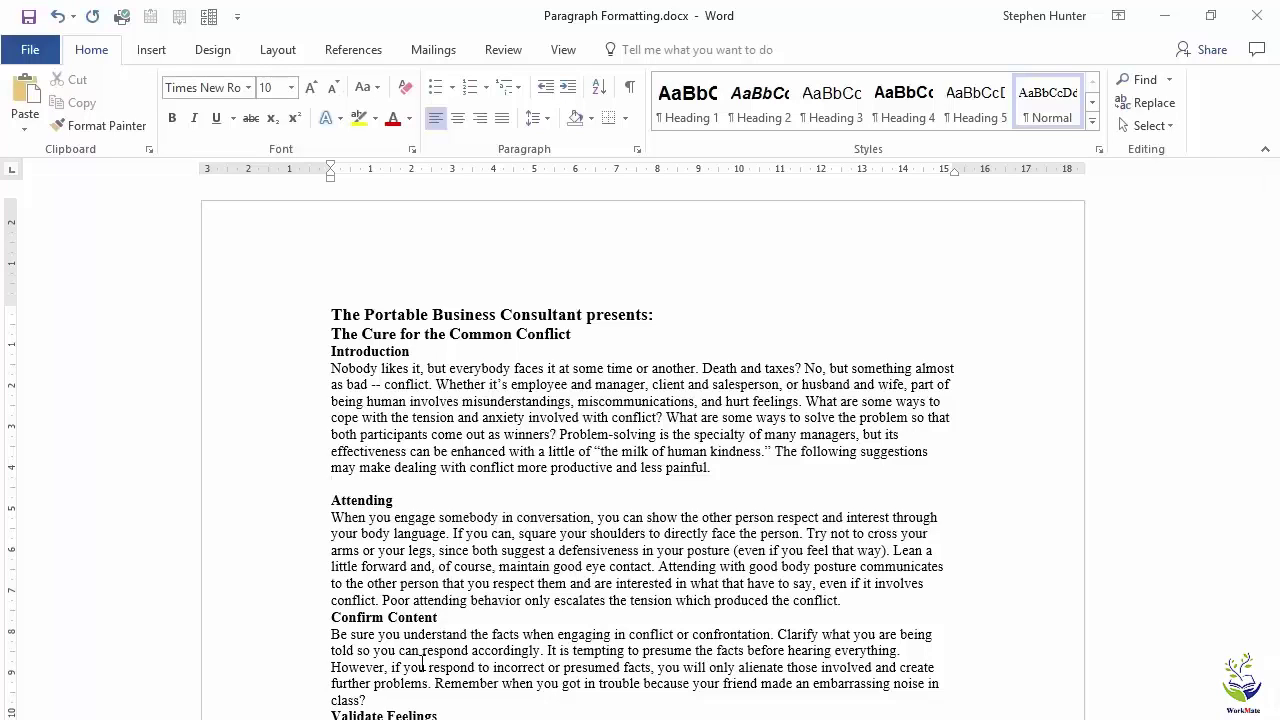
key("BackSpace")
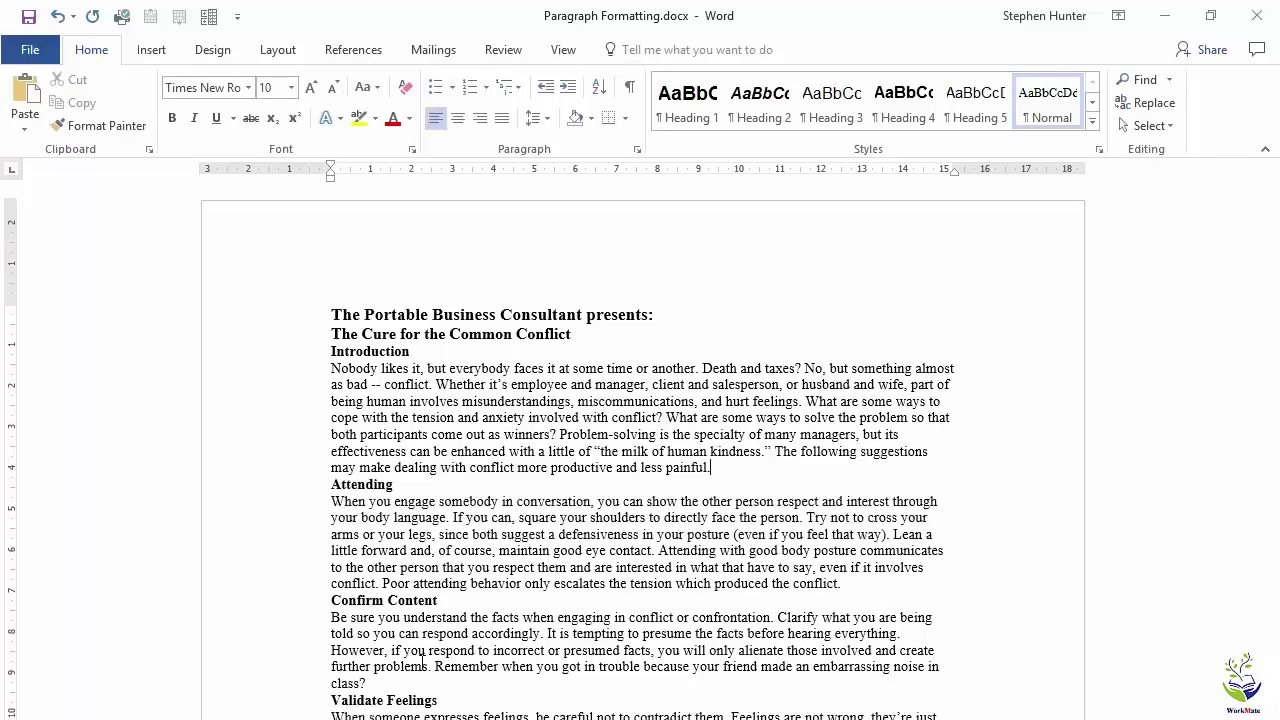
- Add space before the Introduction heading and highlight the heading to inspect its spacing
left_click(360, 352)
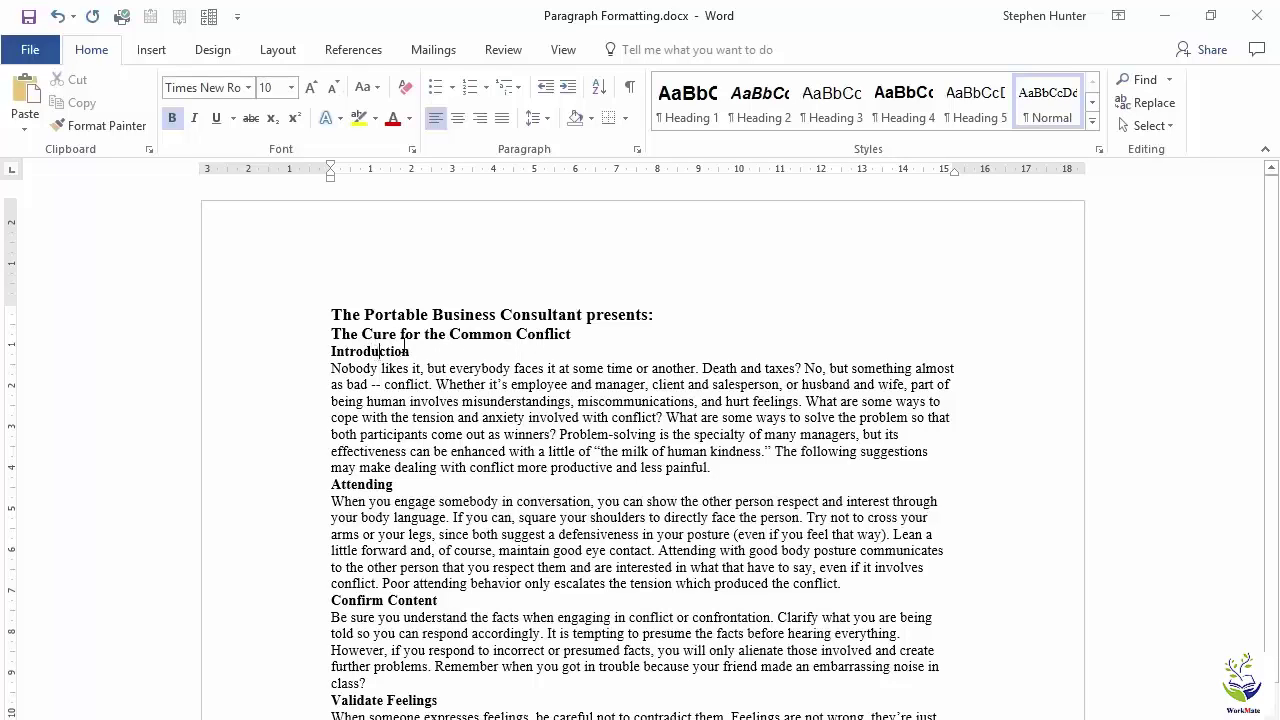
left_click(547, 122)
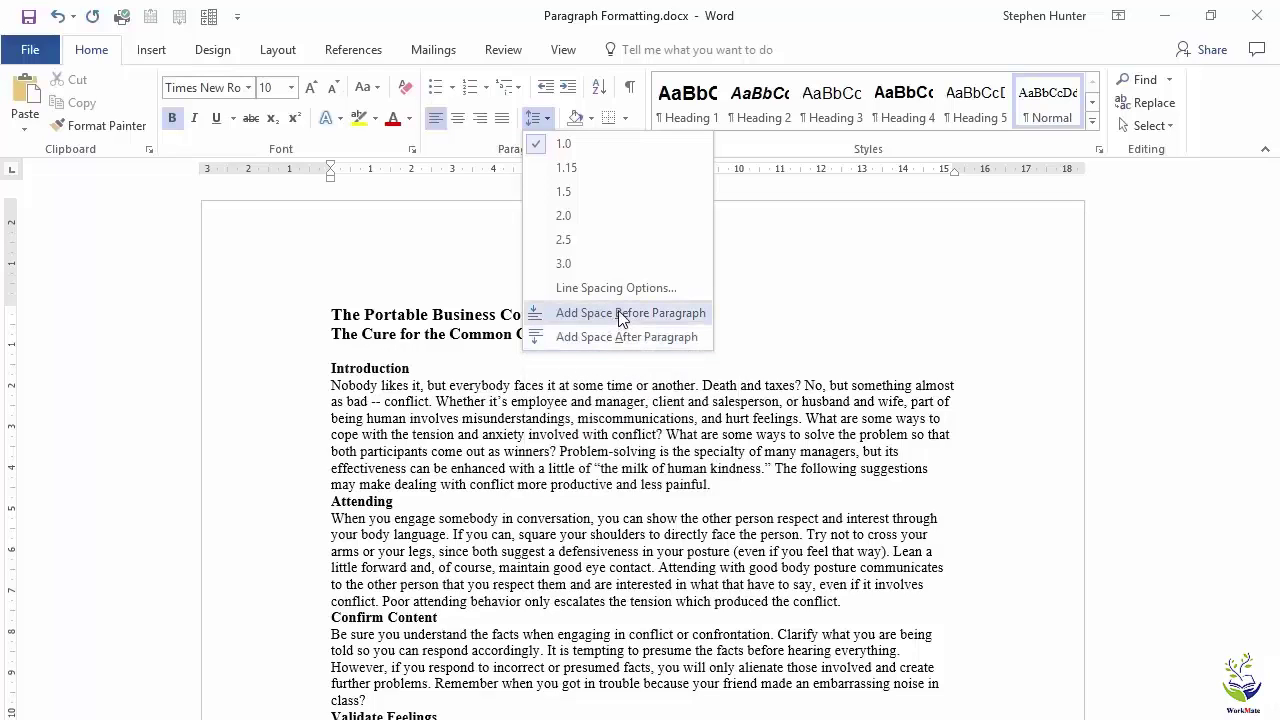
left_click(618, 313)
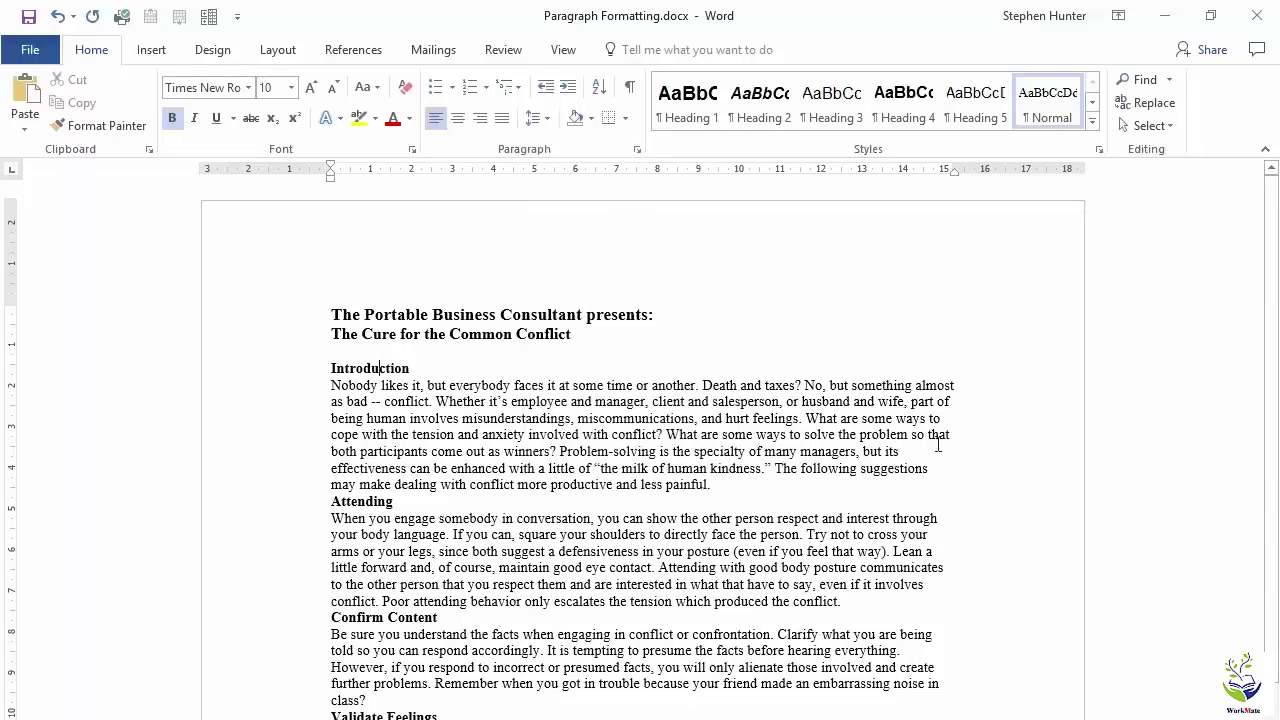
left_click(284, 375)
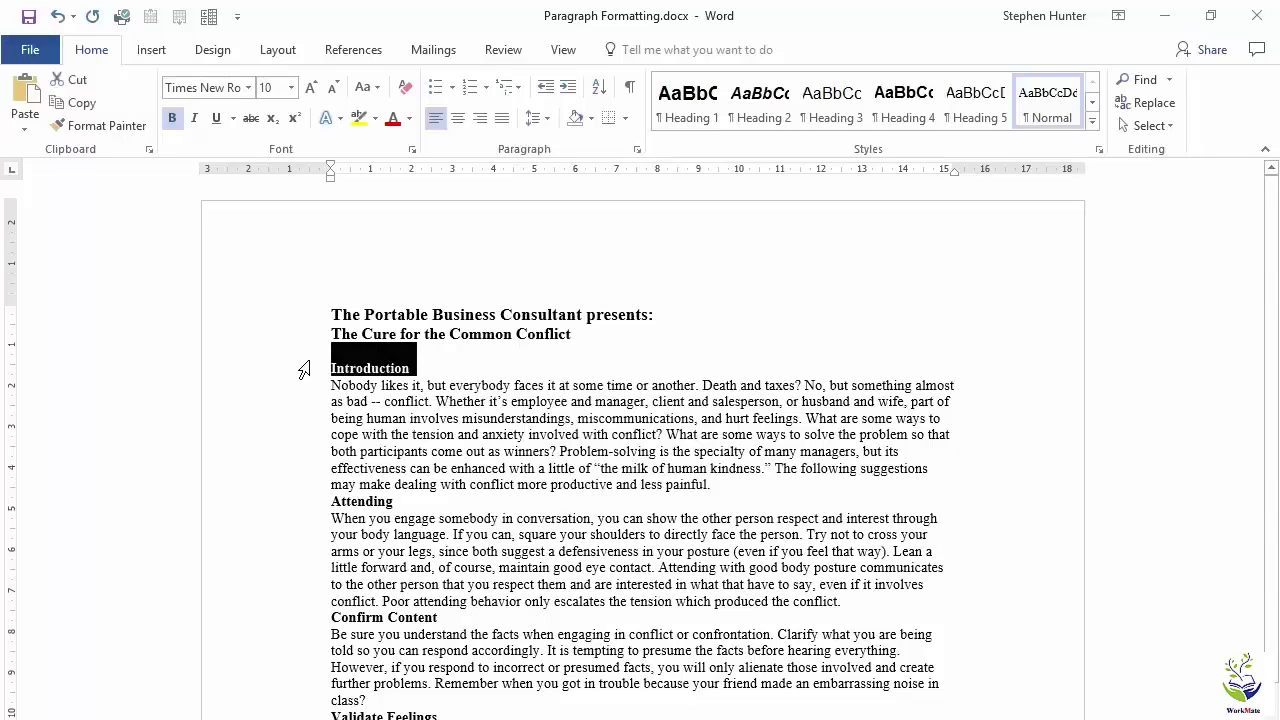
left_click(436, 372)
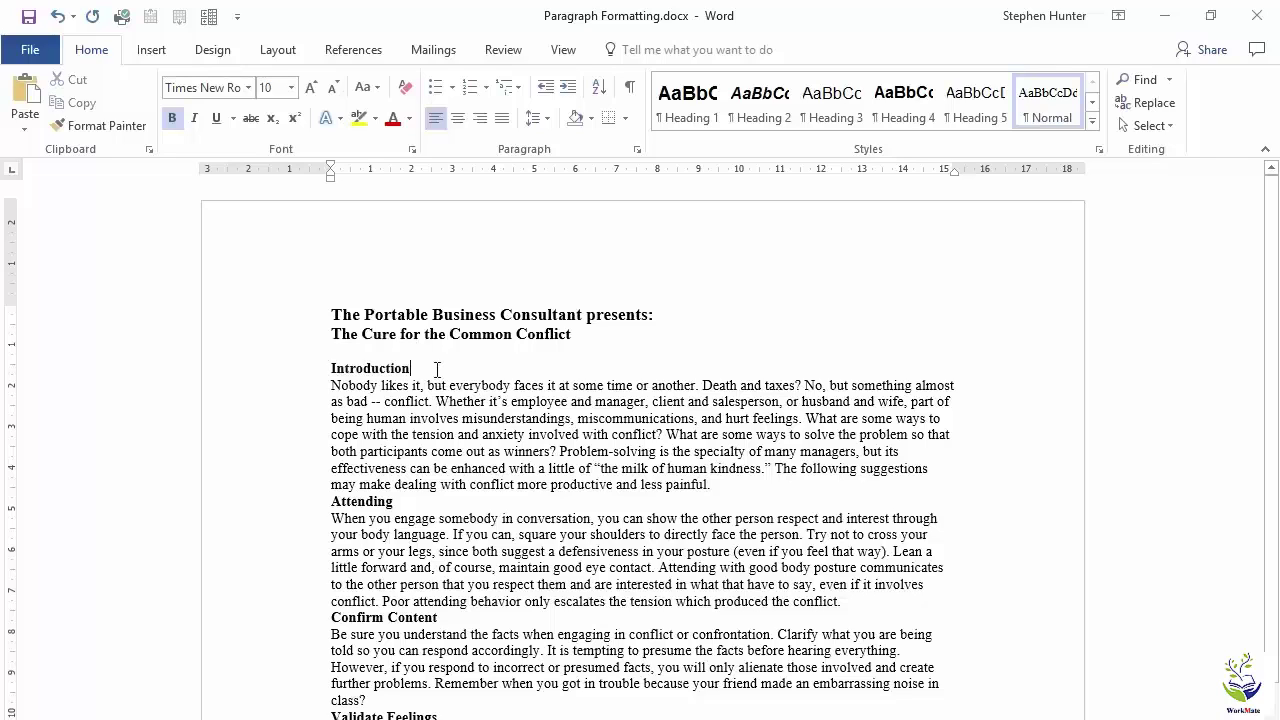
- Add space before the Attending heading
left_click(433, 500)
left_click(537, 118)
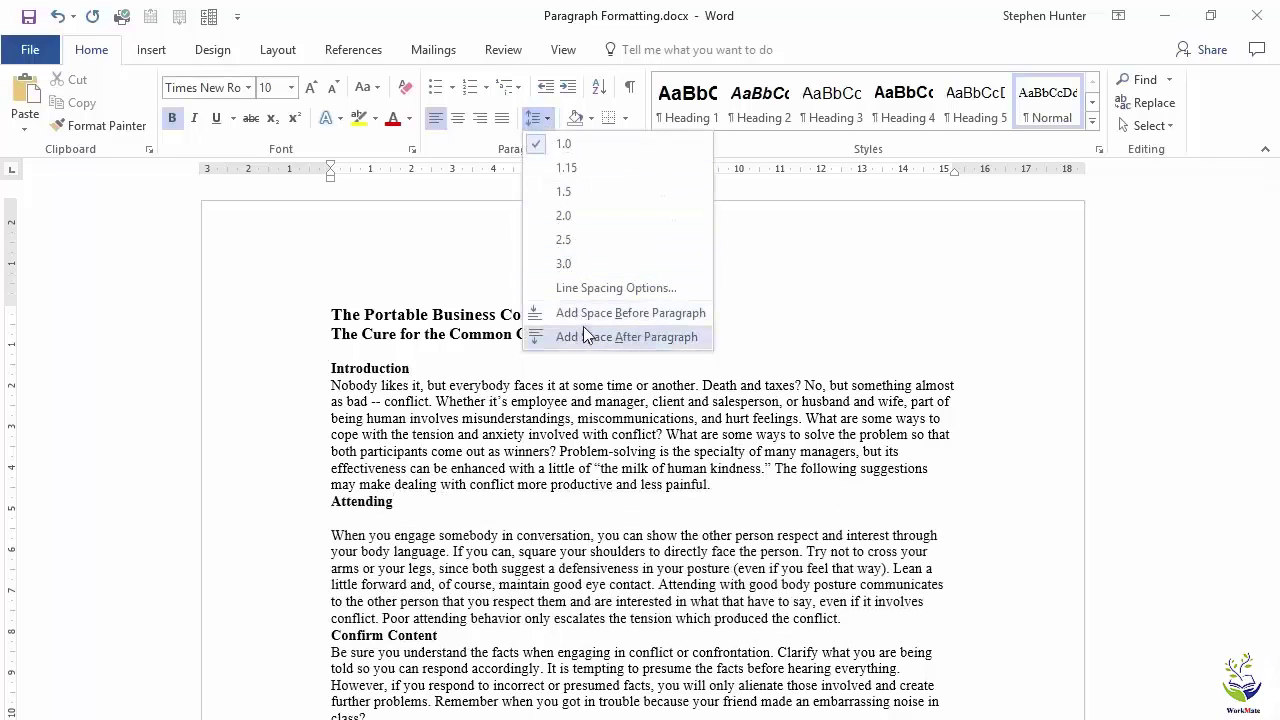
left_click(588, 314)
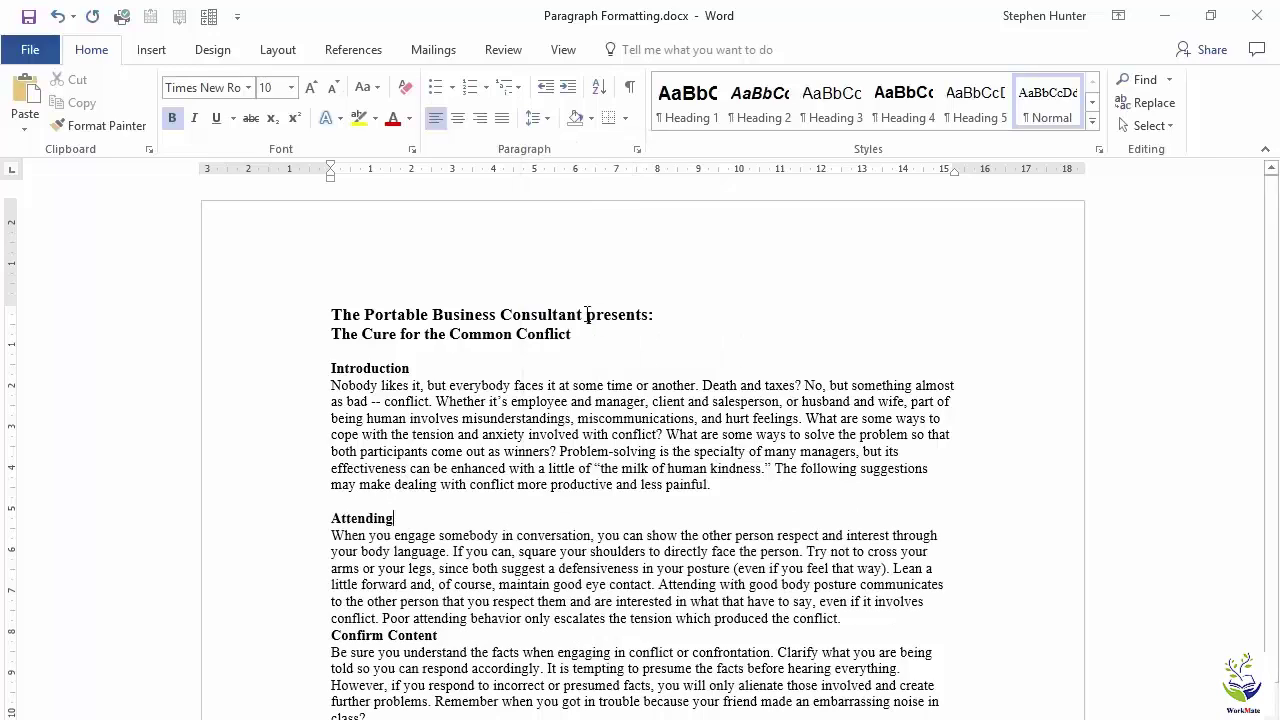
- Copy the Attending heading's formatting with Format Painter onto the Confirm Content, Validate Feelings, Determine Ownership and Identify the Problem headings
left_click(283, 527)
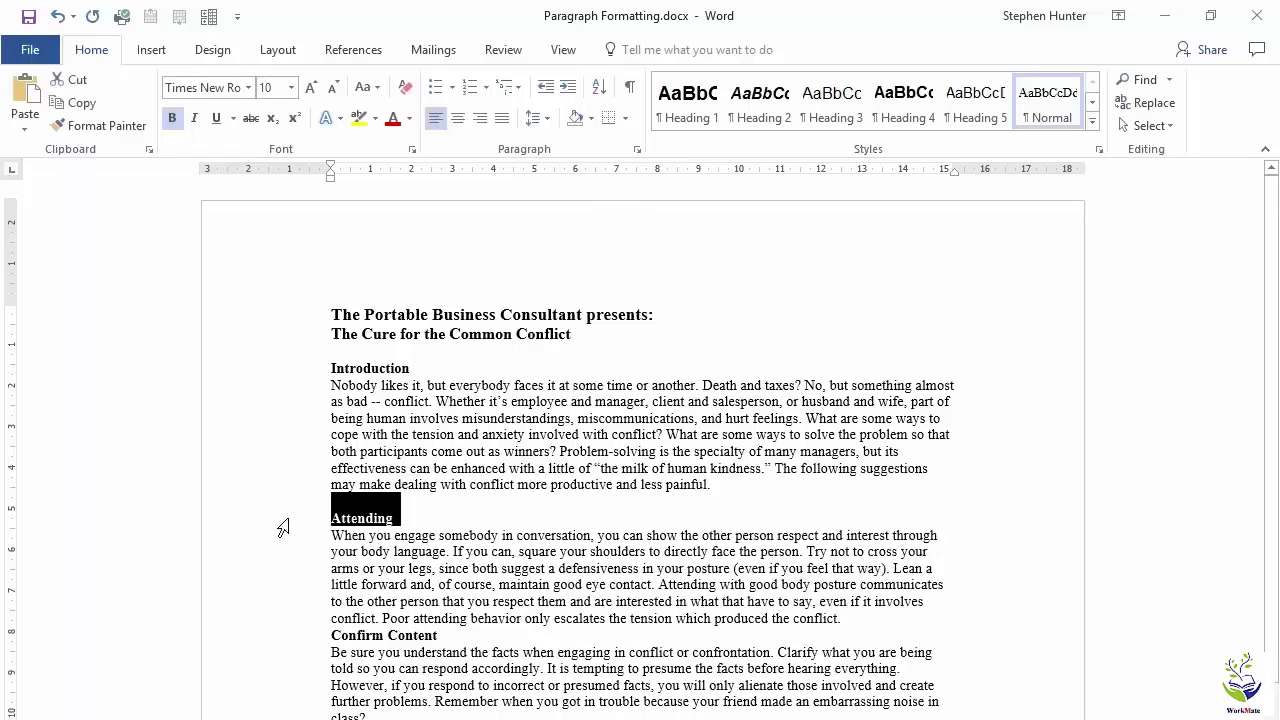
left_click(88, 137)
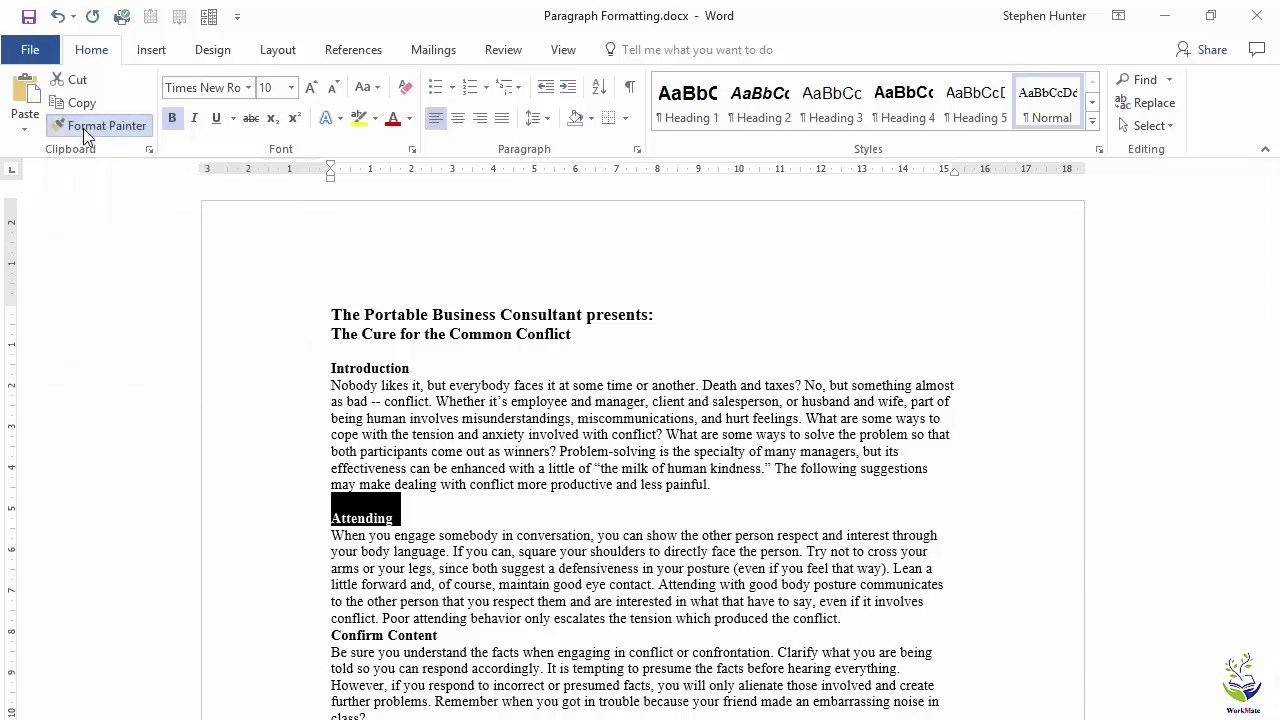
scroll(698, 580, "down", 4)
scroll(698, 580, "down", 1)
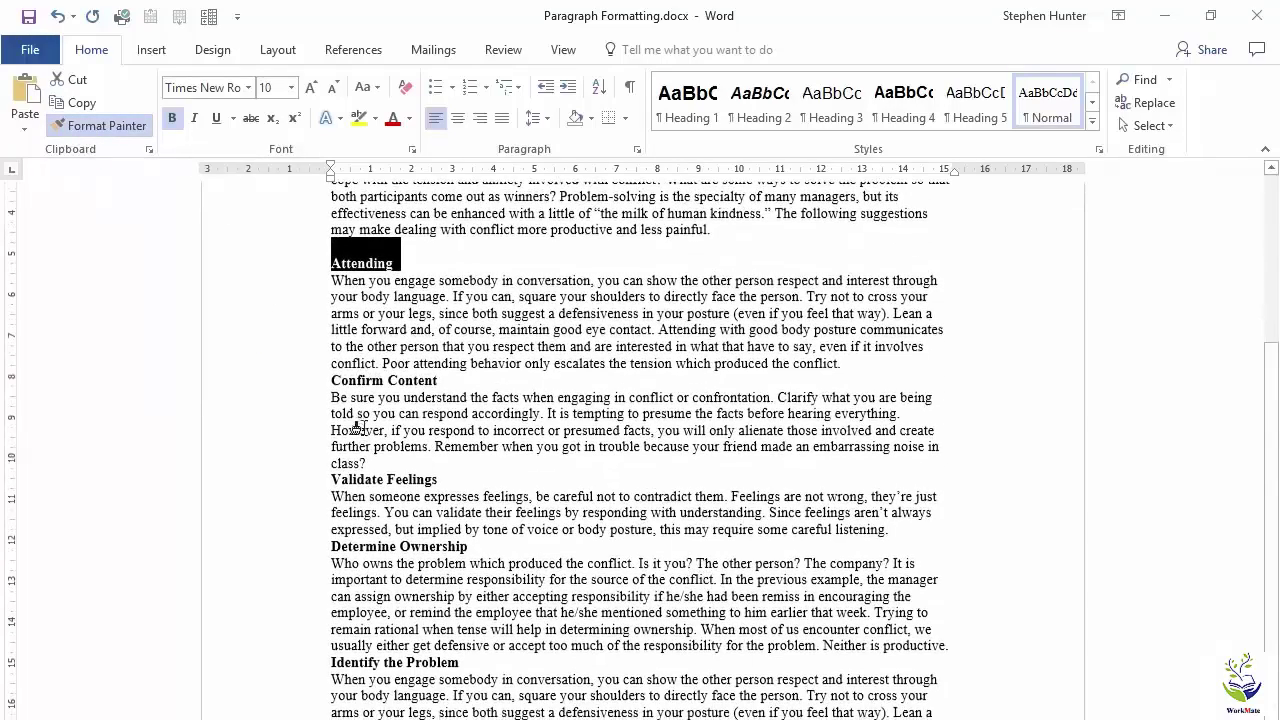
left_click(305, 388)
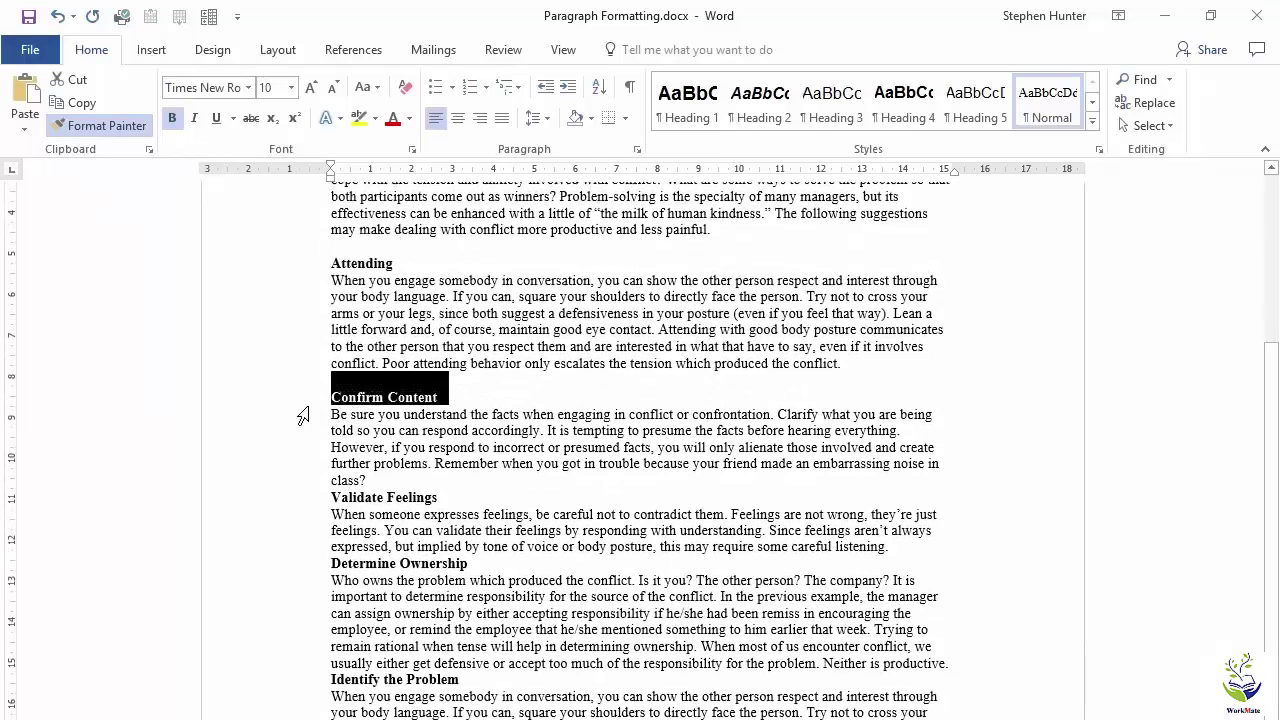
left_click(305, 500)
left_click(305, 585)
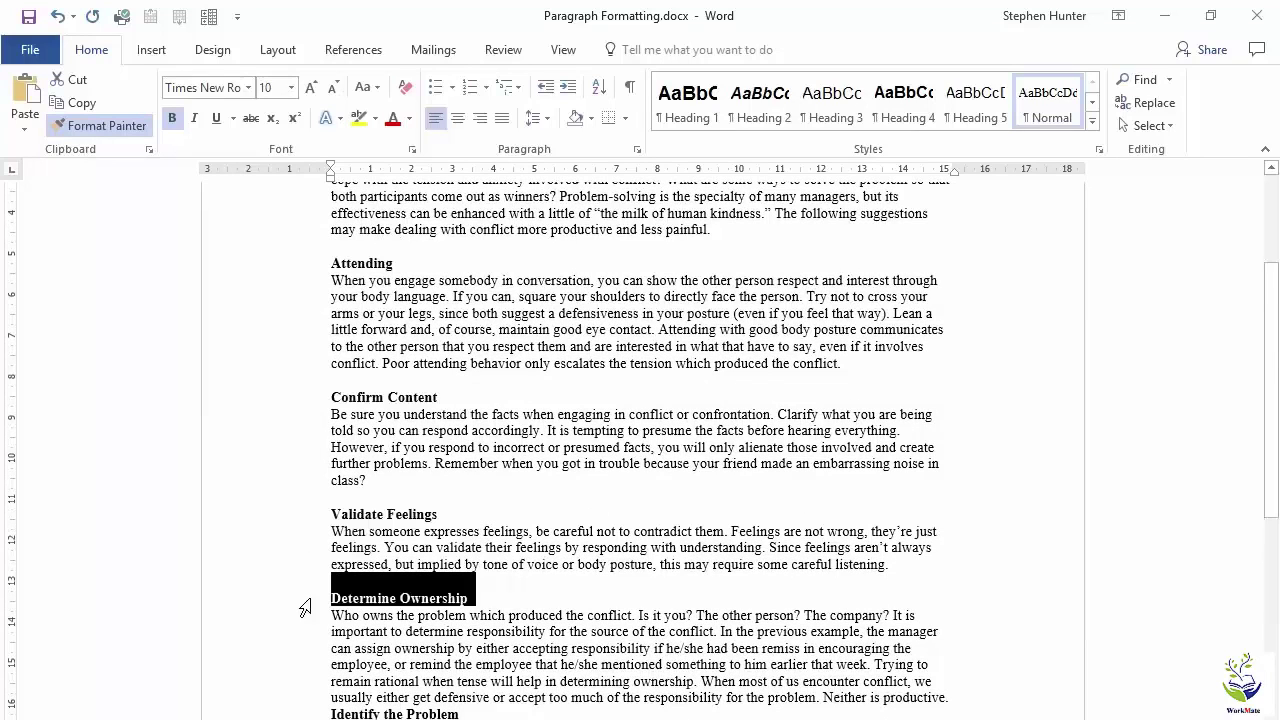
left_click(305, 712)
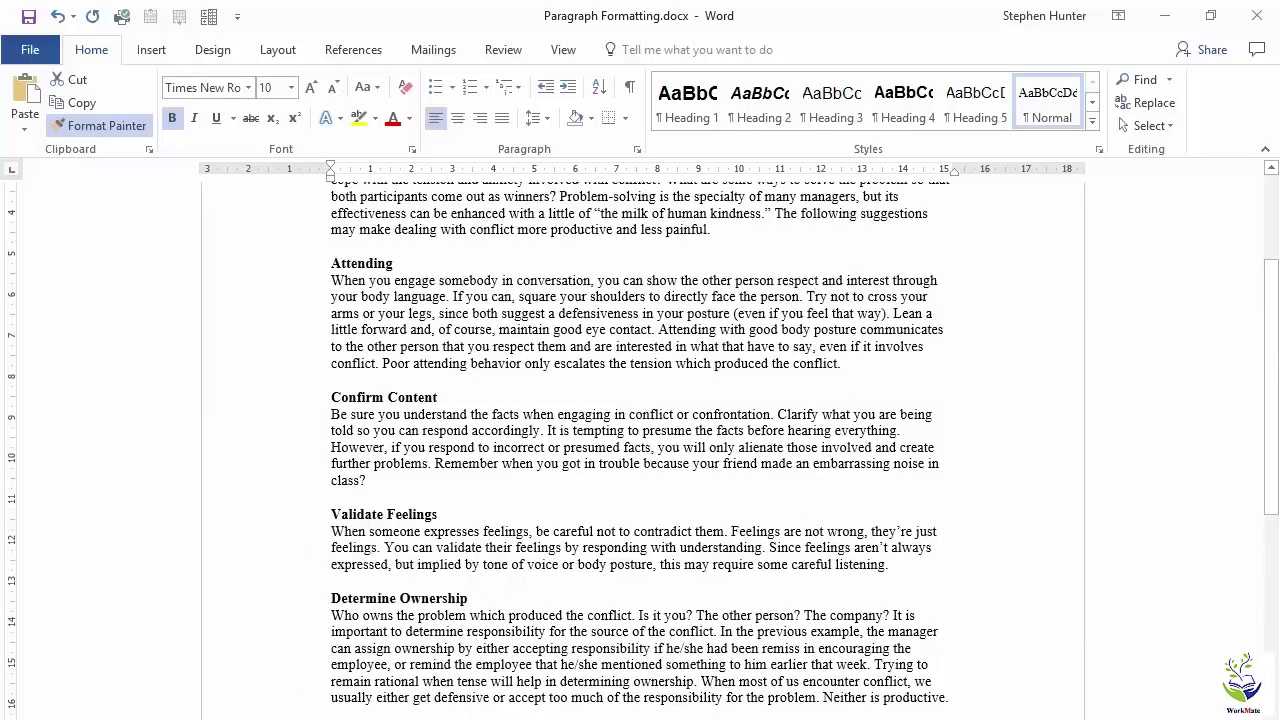
- Apply the copied heading formatting to the Problem-solve and Conclusions headings and return to the start of the document
scroll(310, 560, "down", 6)
left_click(305, 457)
left_click(305, 565)
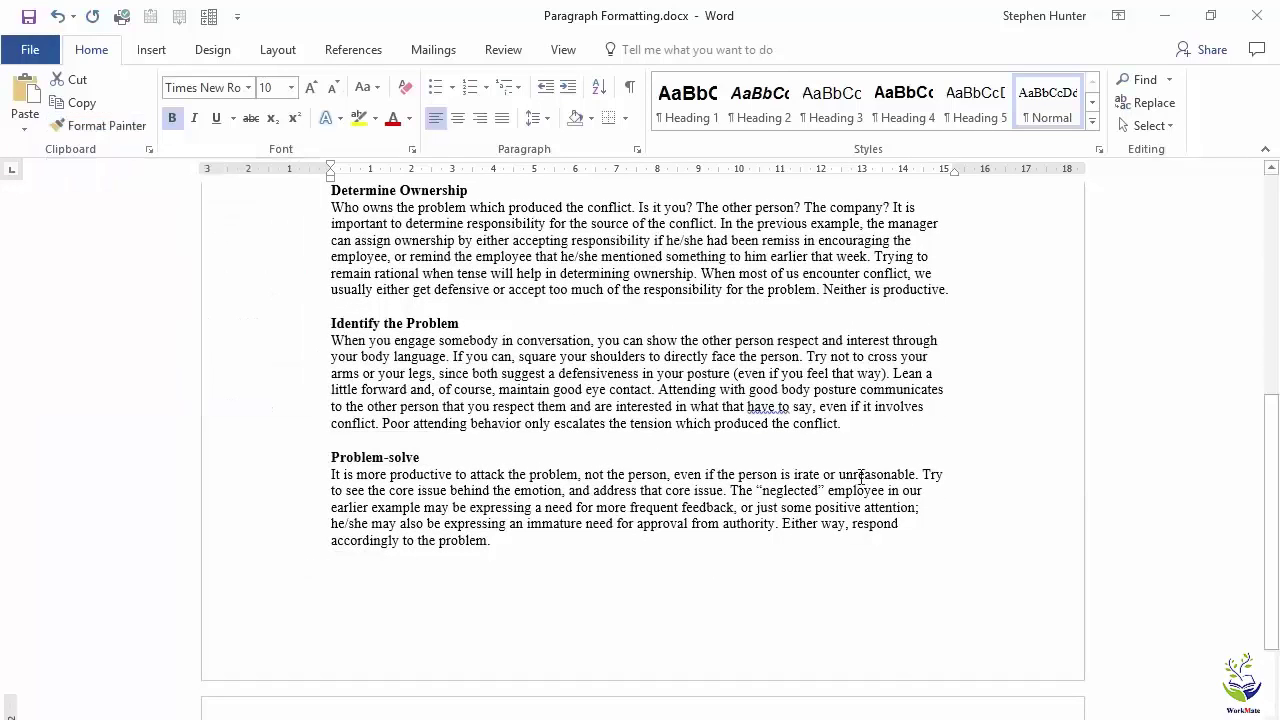
scroll(889, 467, "up", 6)
scroll(889, 467, "up", 4)
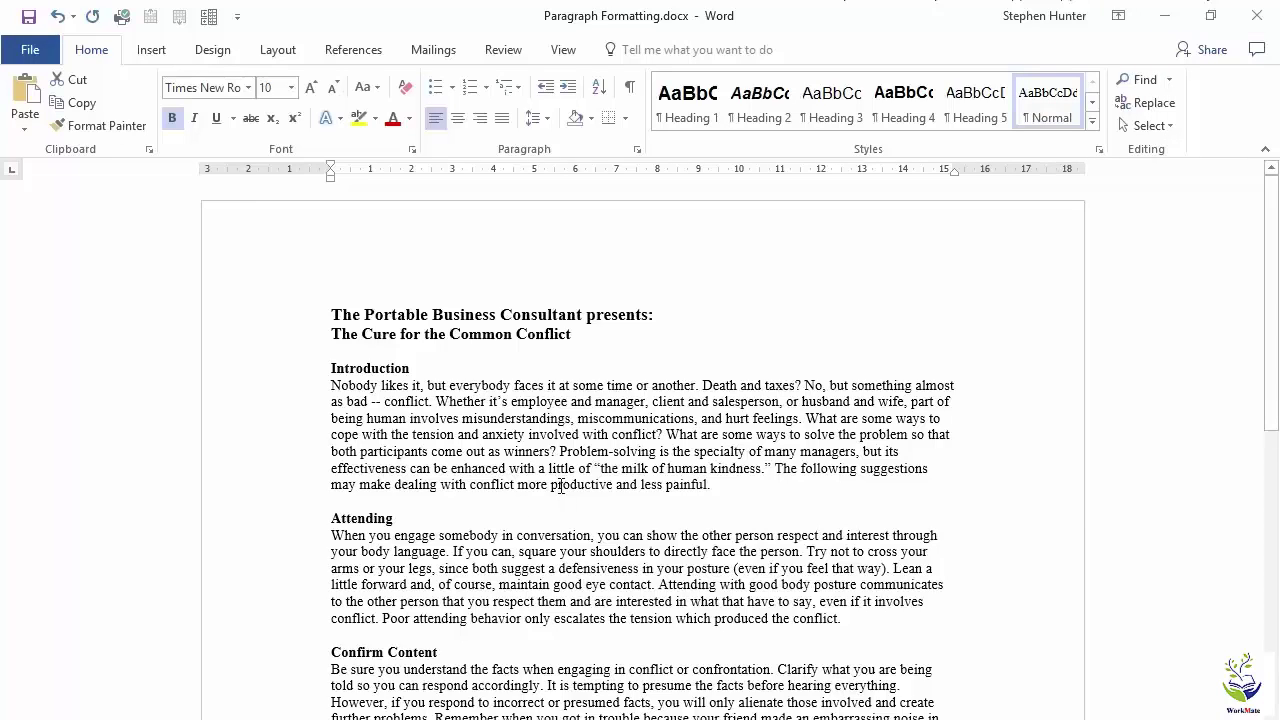
- Increase the Introduction body paragraph's indent by one level and decrease it again
left_click(460, 401)
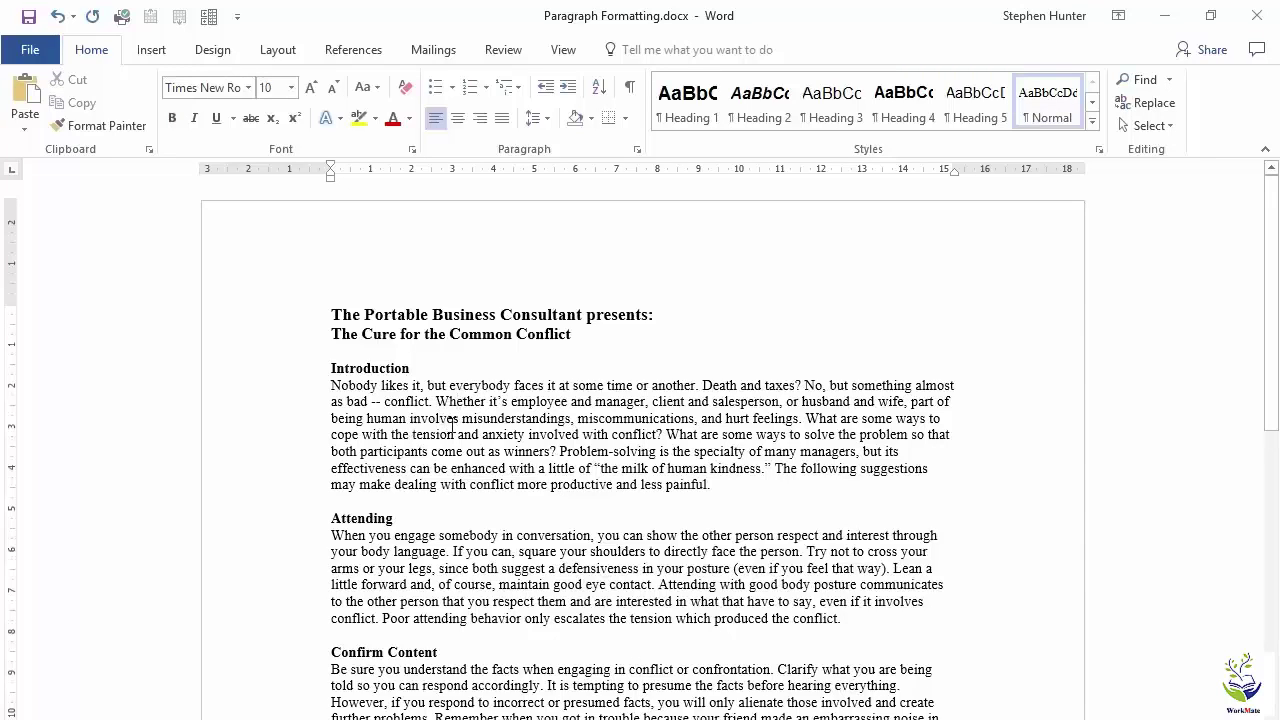
left_click(567, 88)
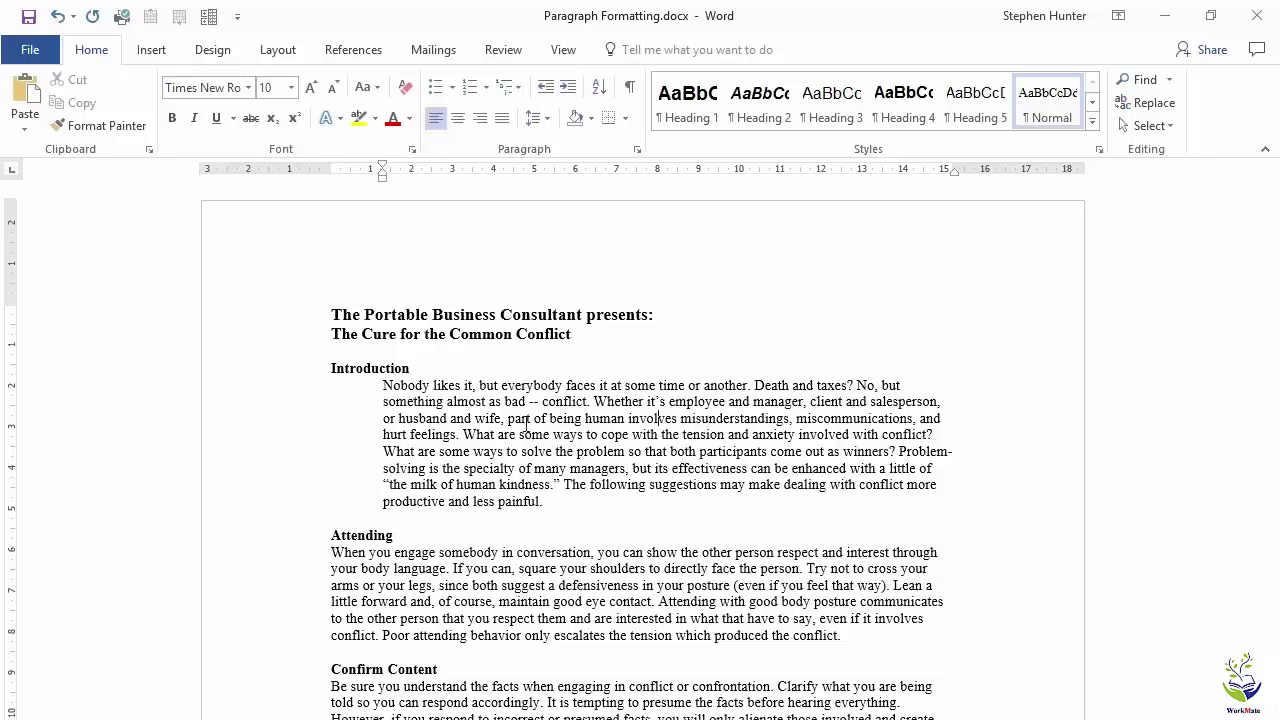
left_click(345, 370)
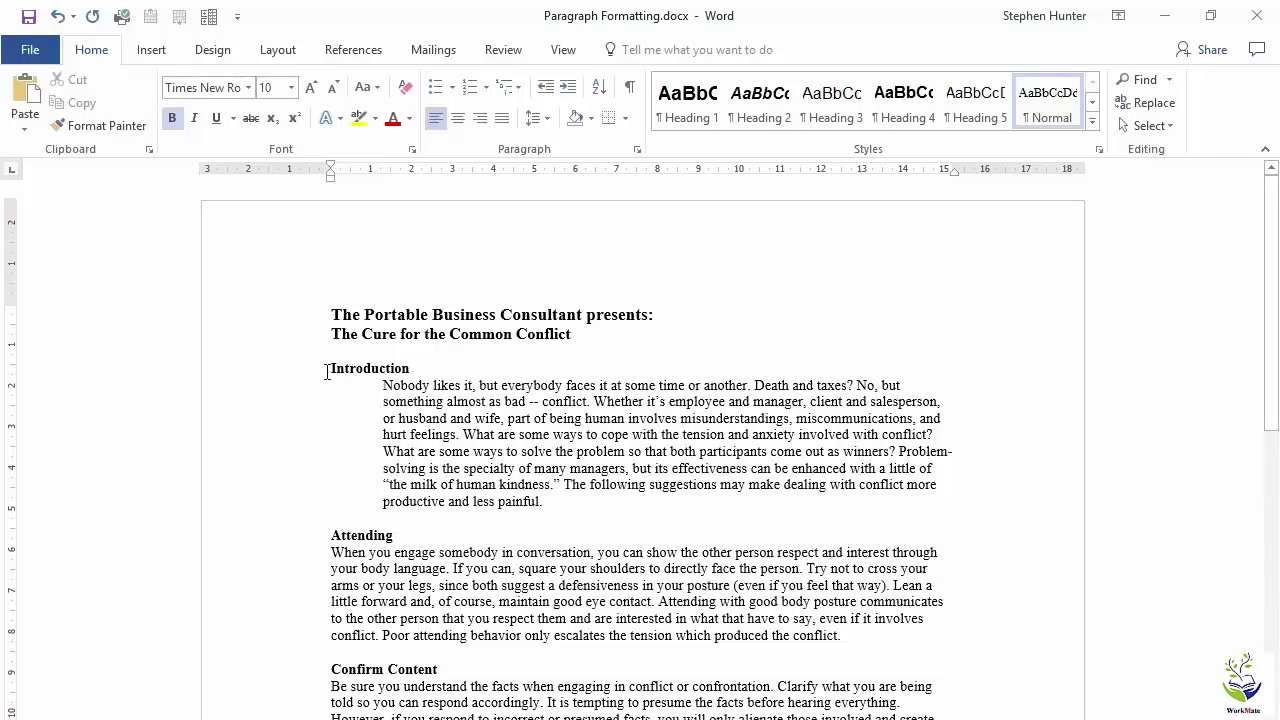
left_click(484, 437)
left_click(545, 93)
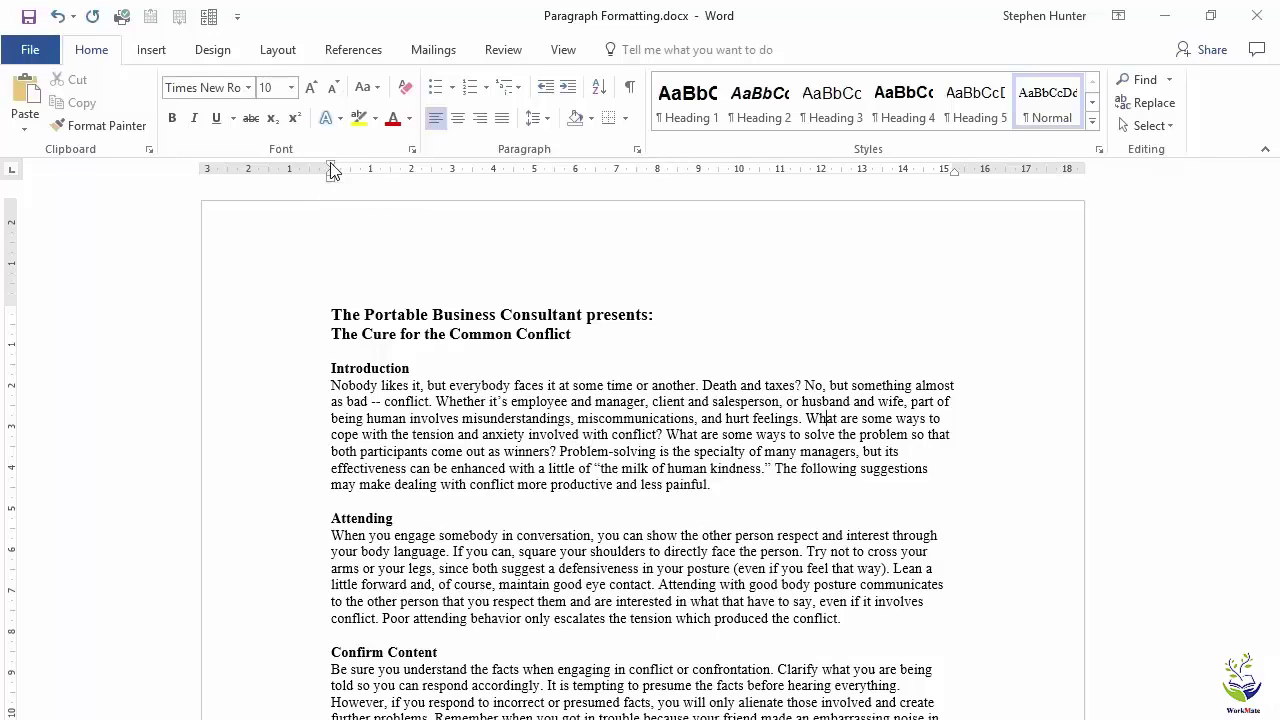
- Try a 1 cm first-line indent and a 1 cm hanging indent on the Introduction body paragraph, resetting each to the left margin
left_click_drag(333, 170, 370, 167)
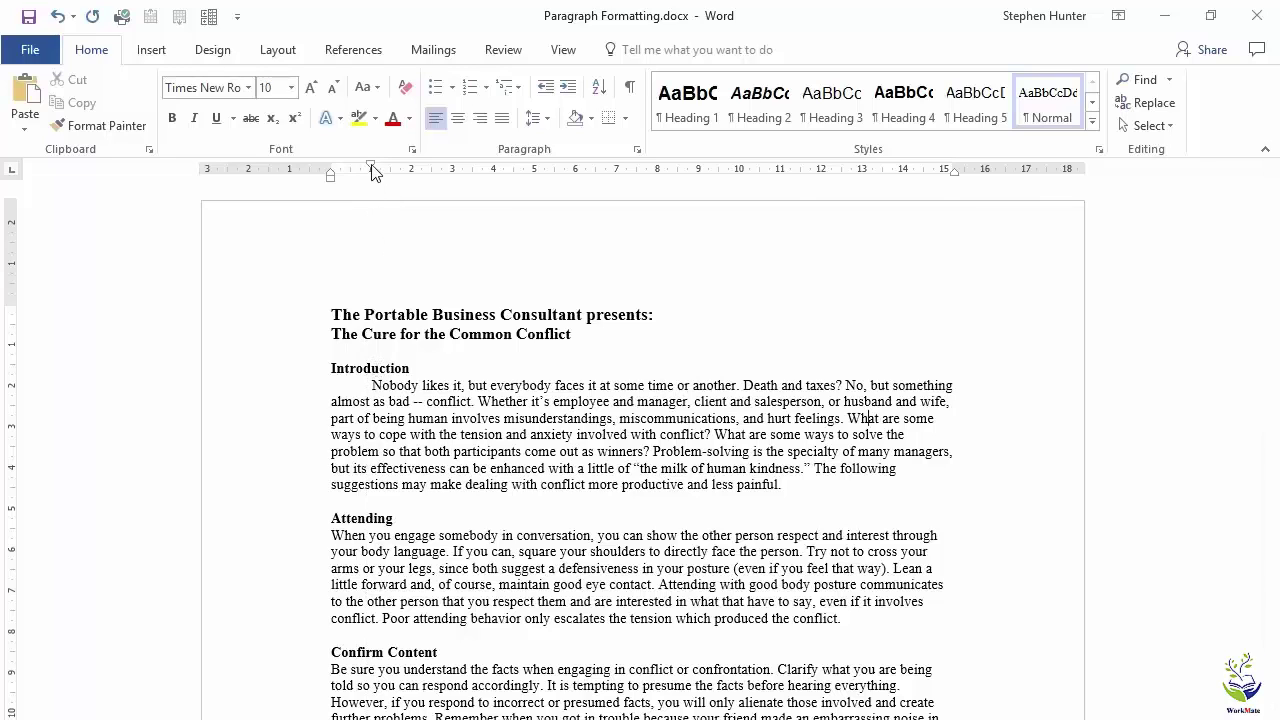
left_click_drag(370, 168, 330, 176)
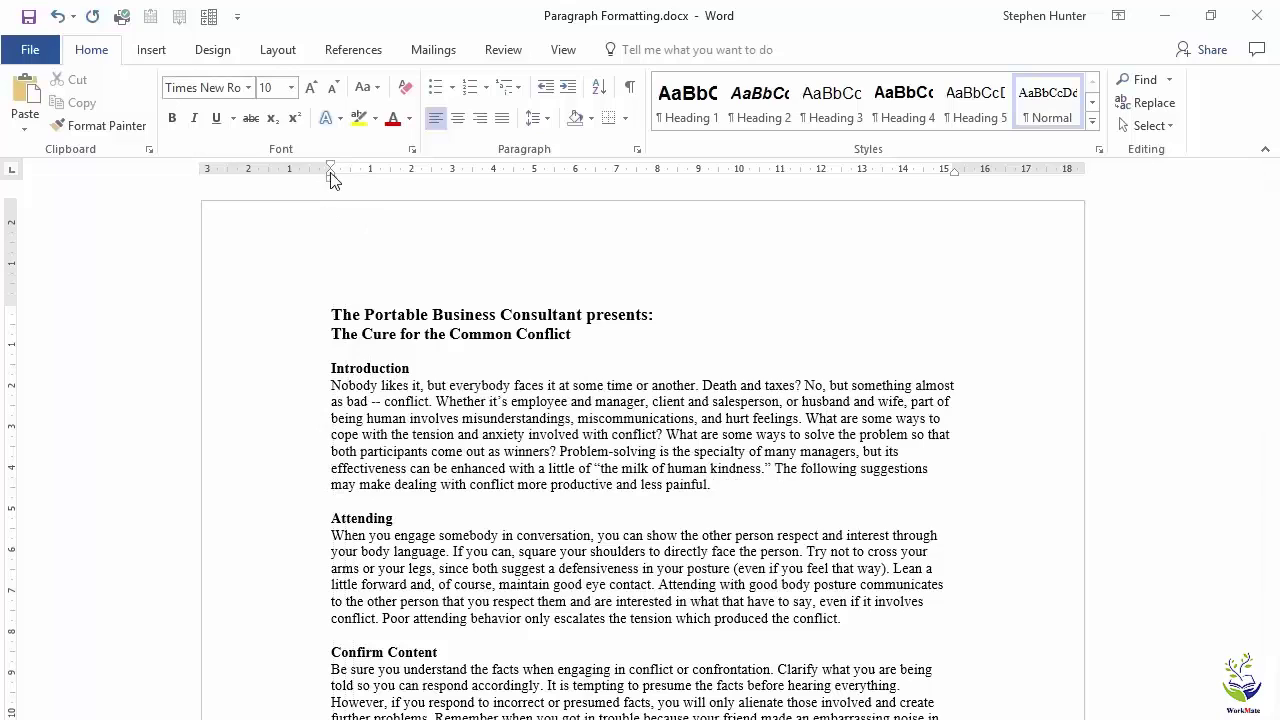
left_click_drag(333, 178, 371, 177)
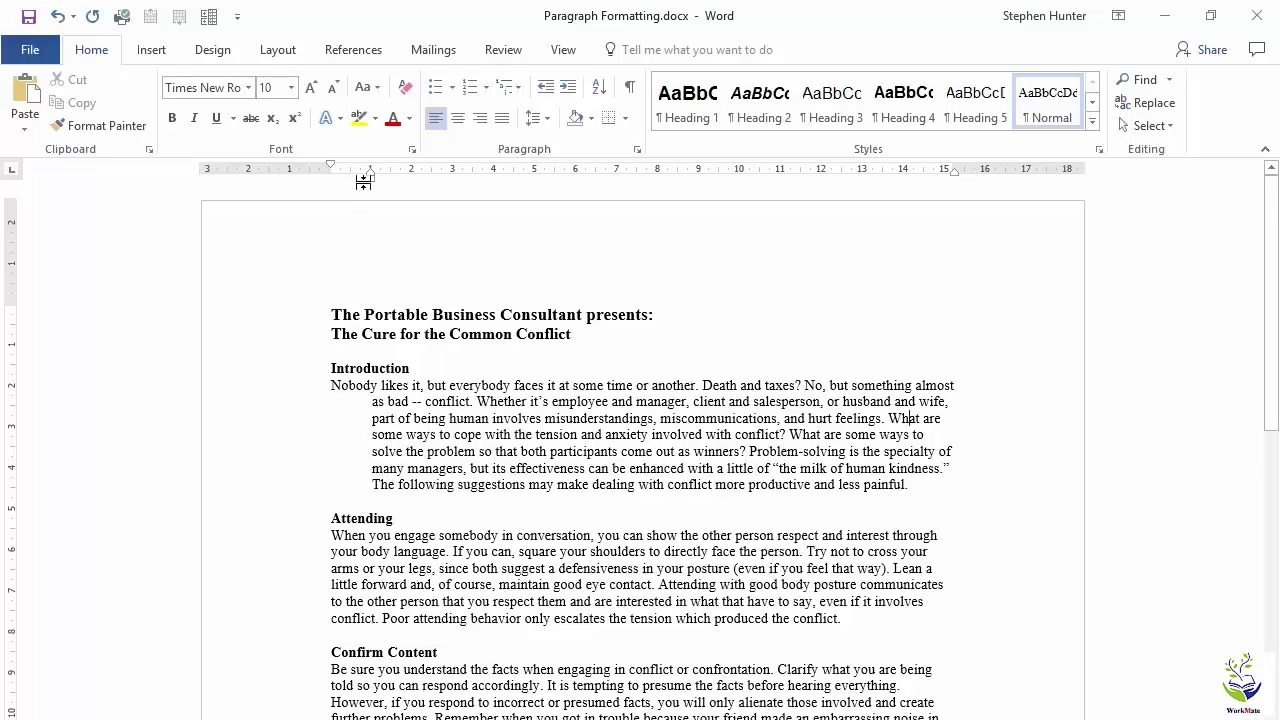
left_click_drag(370, 176, 331, 175)
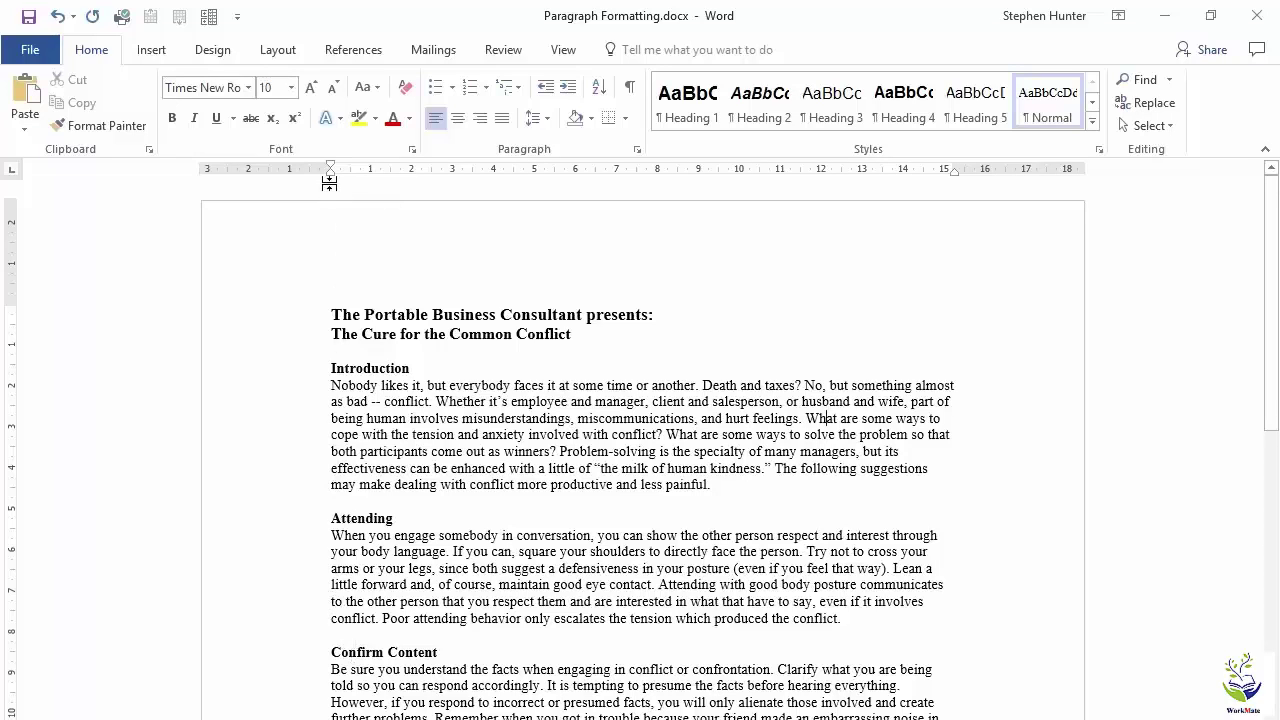
mouse_move(330, 178)
left_mouse_down()
mouse_move(370, 178)
mouse_move(330, 180)
left_mouse_up()
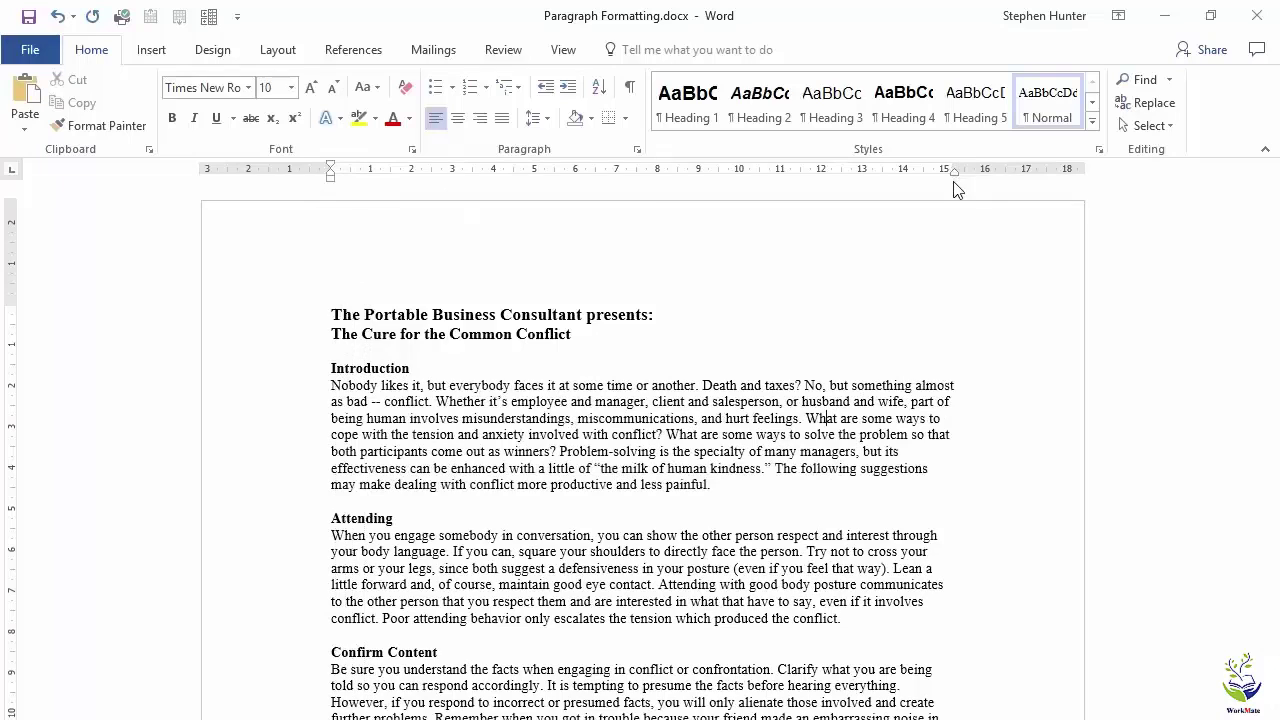
- Pull the Introduction body paragraph's right indent in to the 13 cm mark and return it to the right margin
left_click_drag(953, 178, 866, 184)
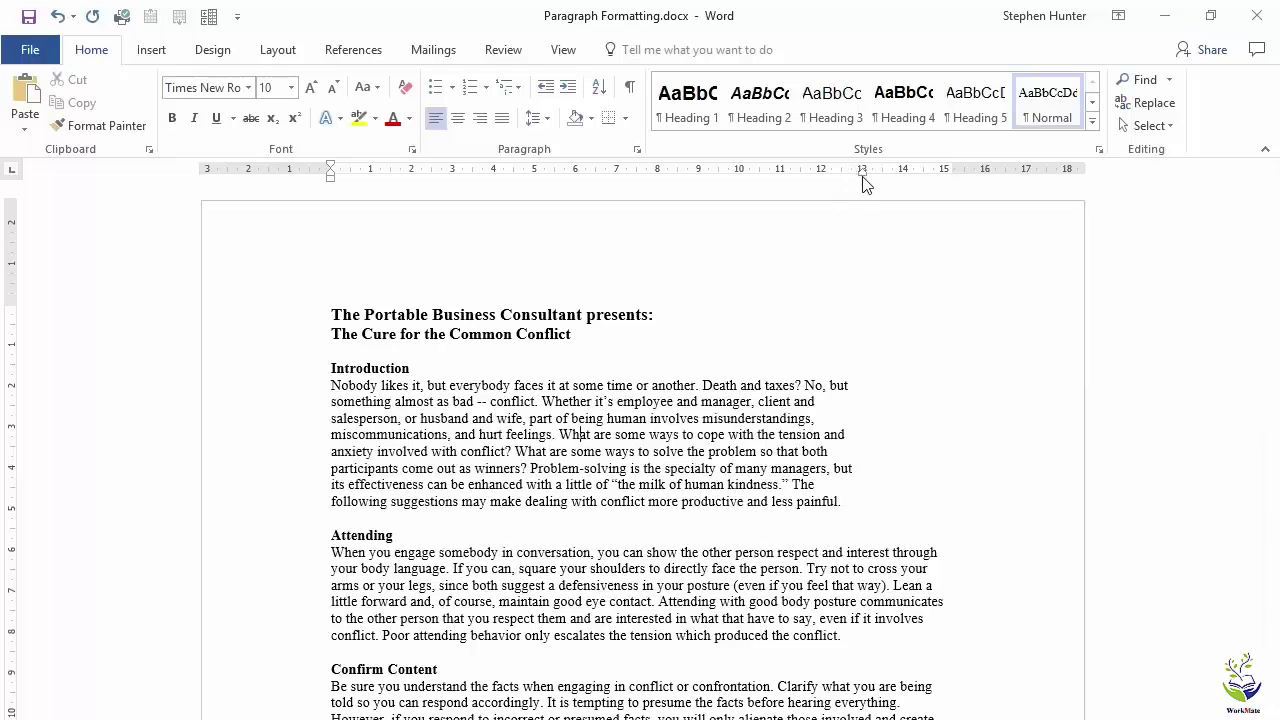
left_click_drag(866, 184, 953, 182)
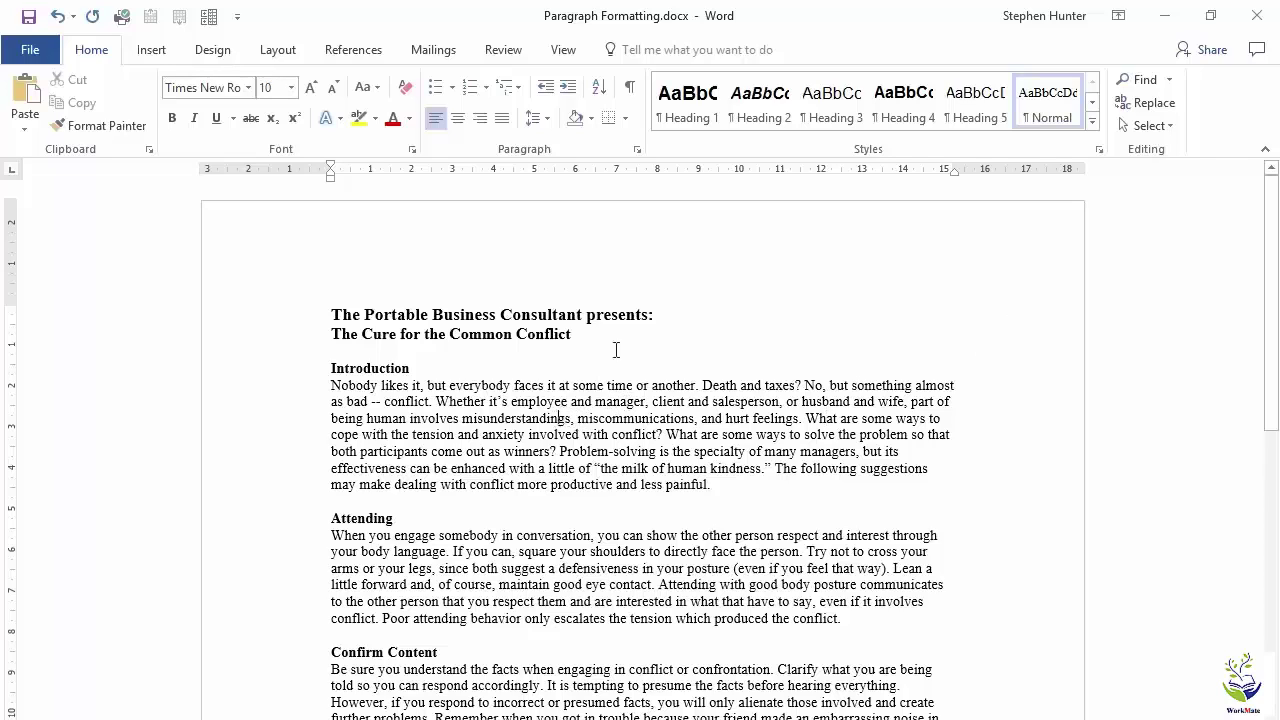
- Open the full paragraph settings for the Introduction body text and examine the available alignment options
left_click(637, 152)
left_click_drag(550, 262, 1051, 244)
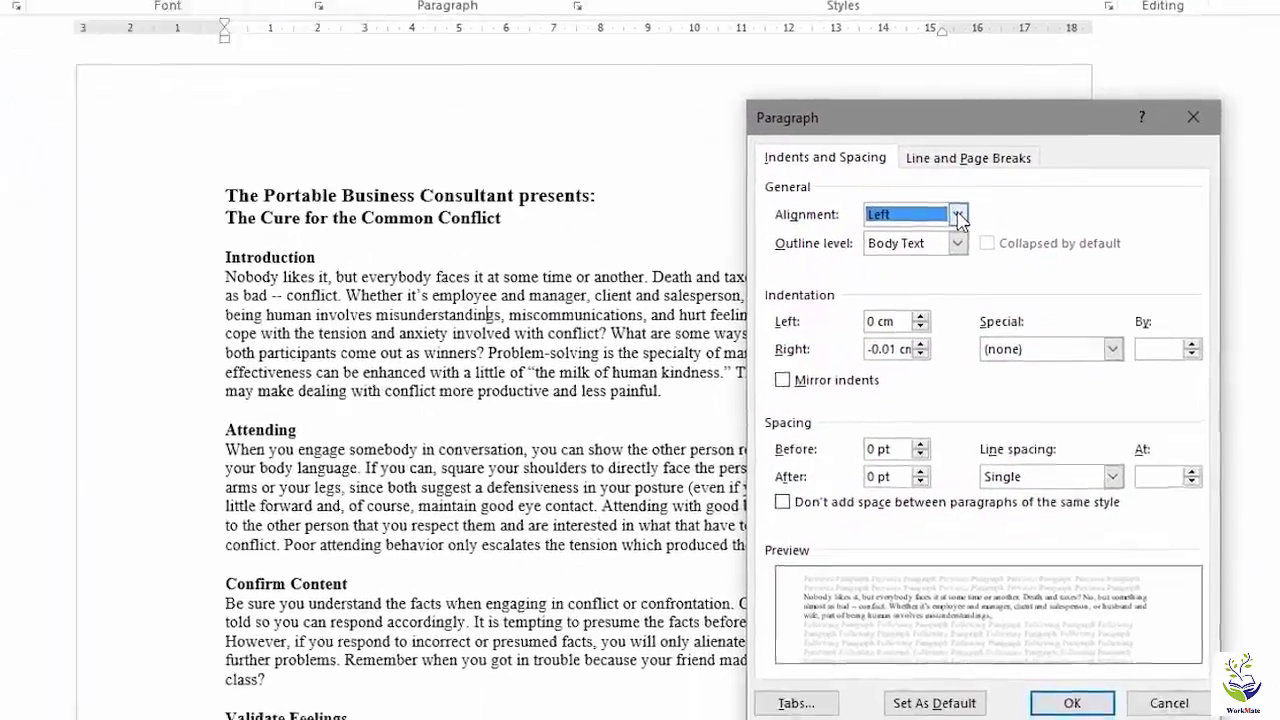
left_click(967, 331)
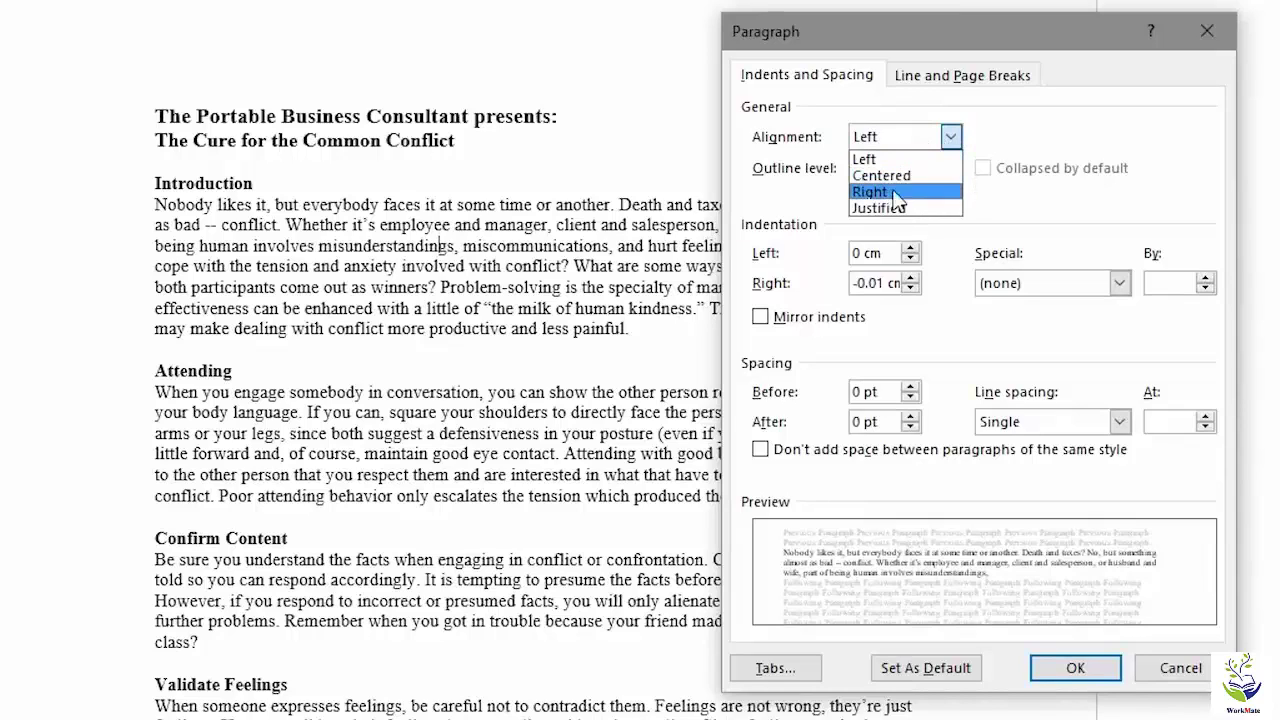
left_click(955, 138)
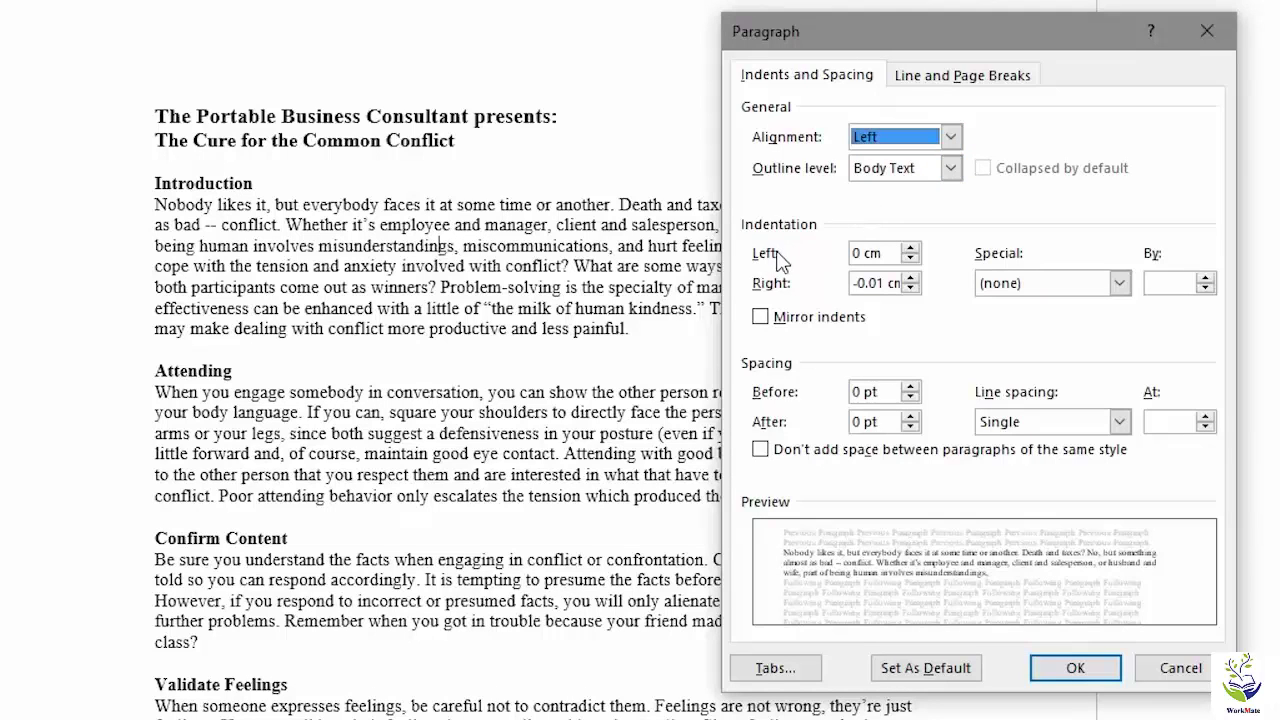
- Set the left indent of the Introduction body paragraph to 1 cm
left_click(911, 249)
left_click(911, 249)
left_click(911, 249)
left_click(911, 249)
left_click(911, 249)
left_click(911, 249)
left_click(911, 249)
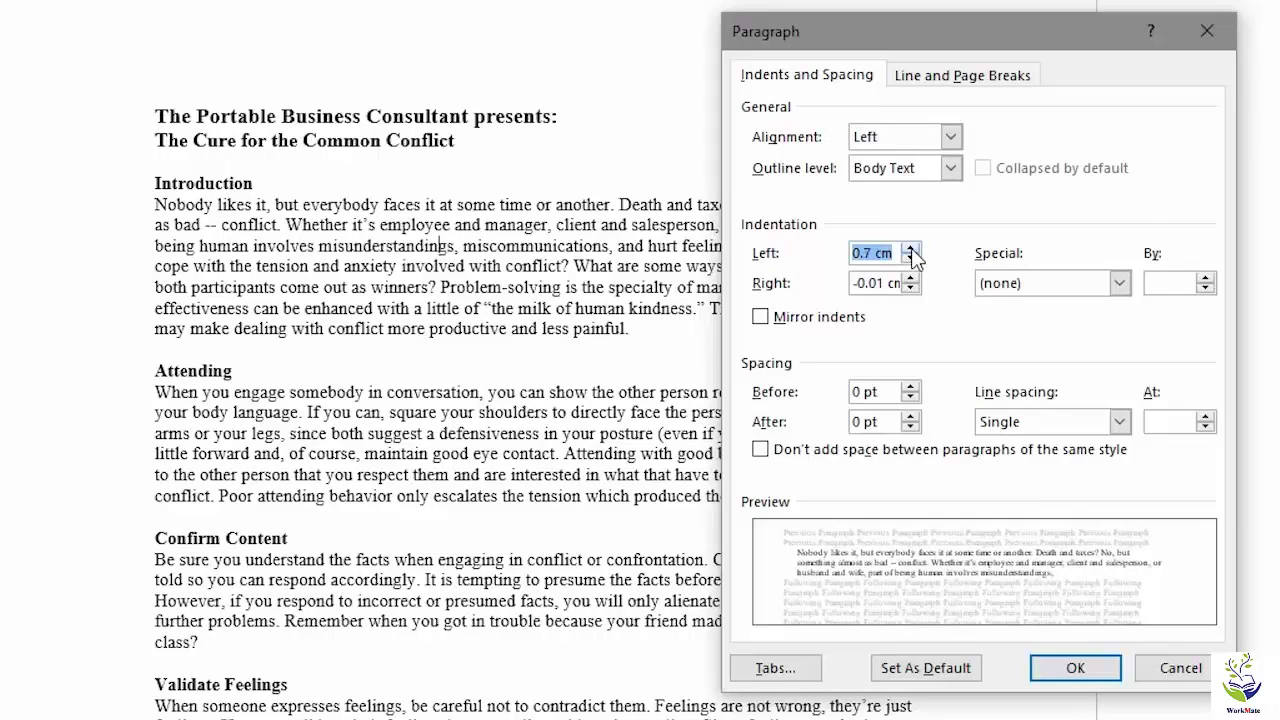
left_click(911, 249)
left_click(911, 249)
left_click(911, 249)
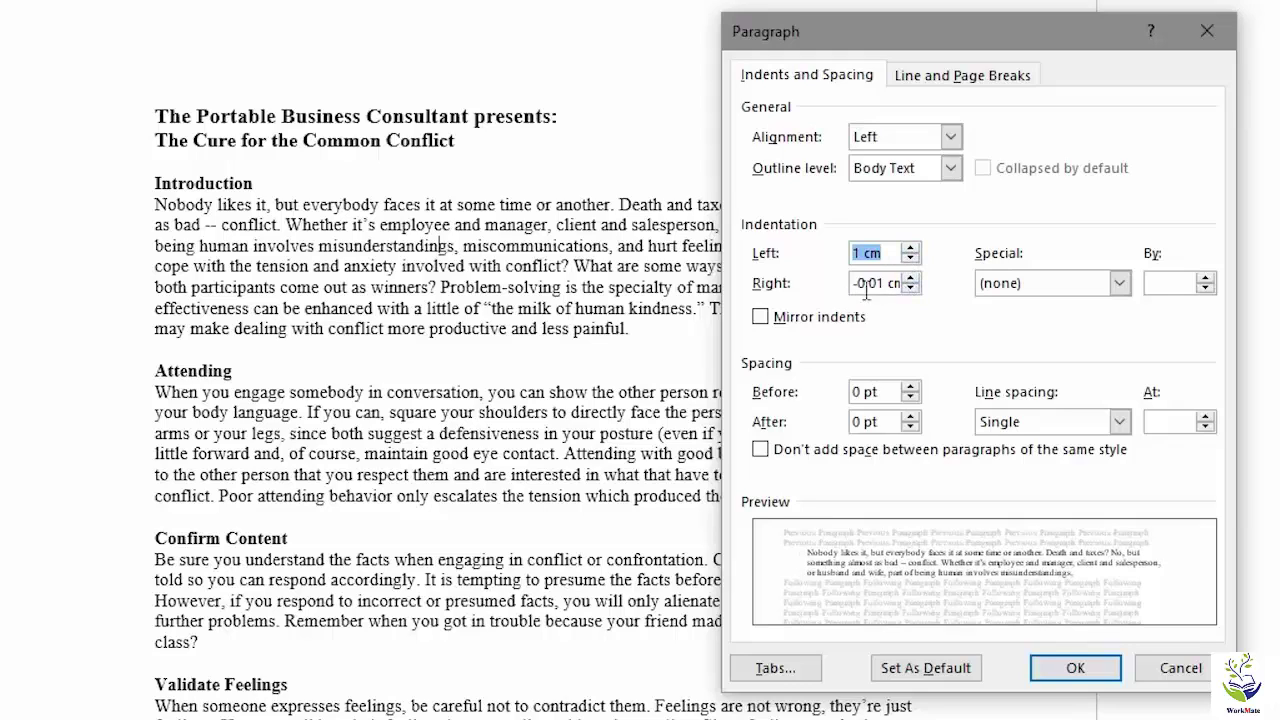
- Lower the paragraph's right indent below zero and bring it back up to 0 cm
left_click(911, 288)
left_click(911, 288)
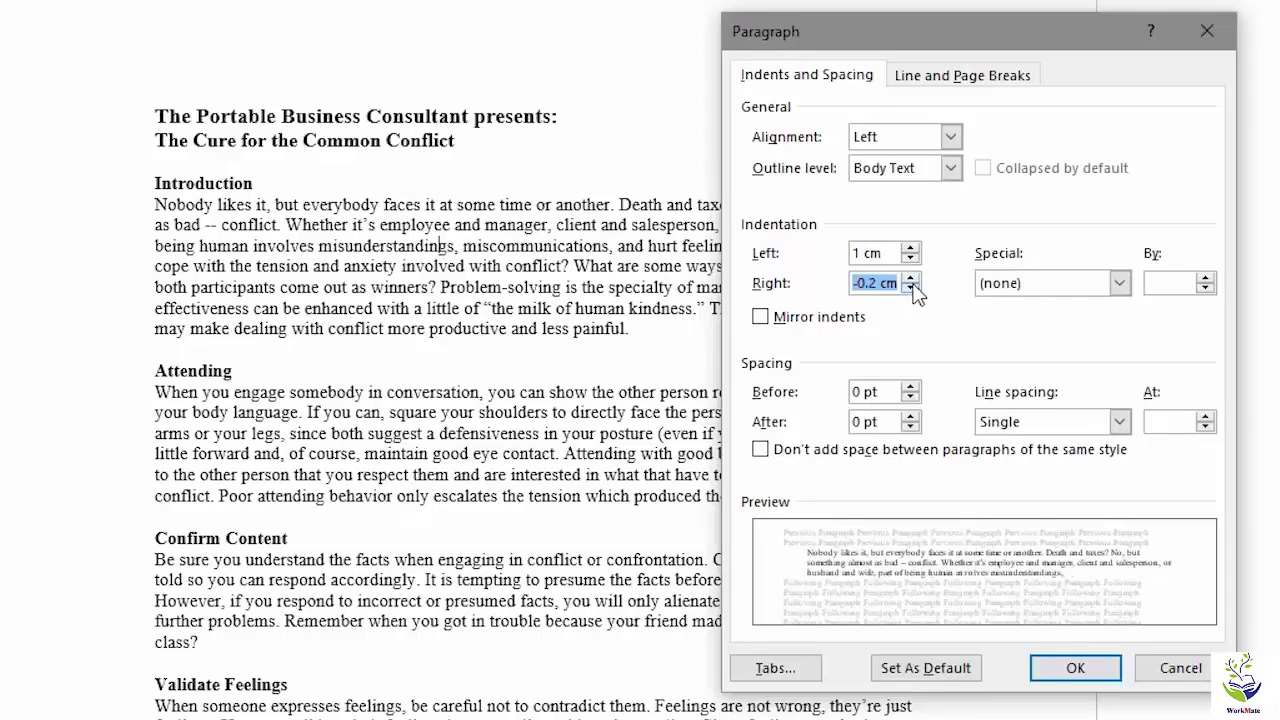
left_click(911, 288)
left_click(911, 288)
left_click(911, 288)
left_click(911, 279)
left_click(911, 279)
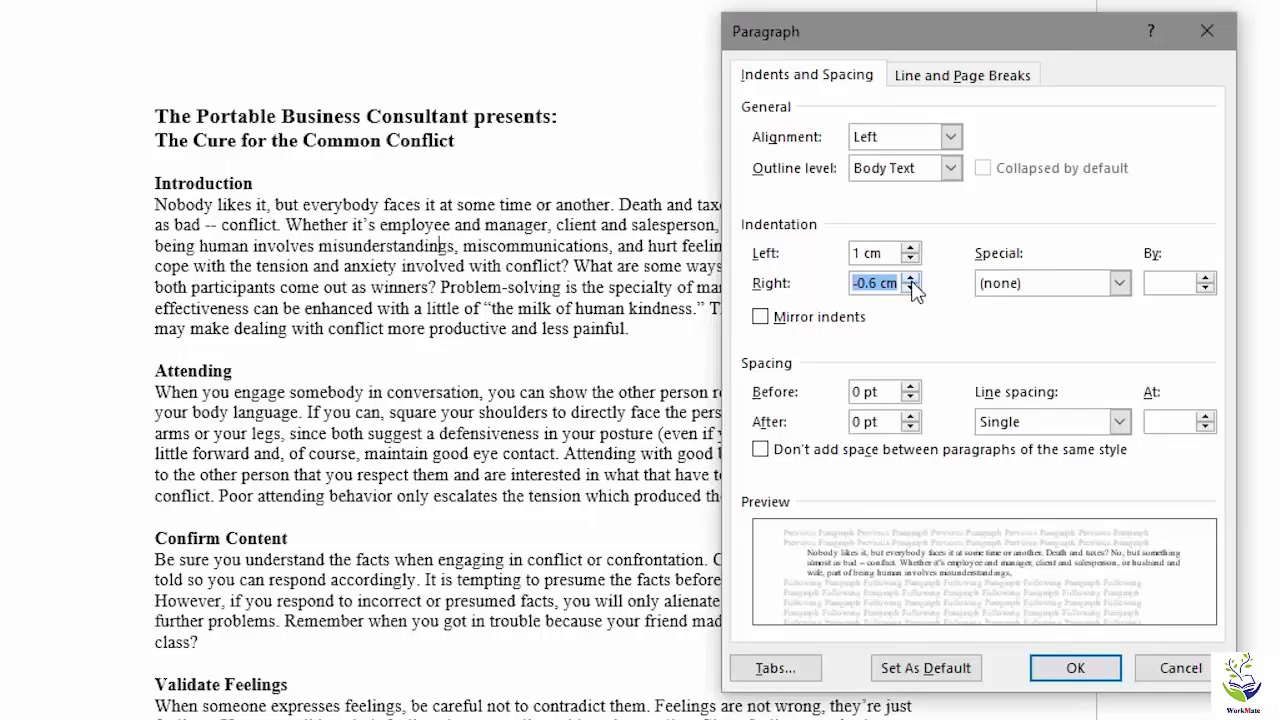
left_click(911, 279)
left_click(911, 279)
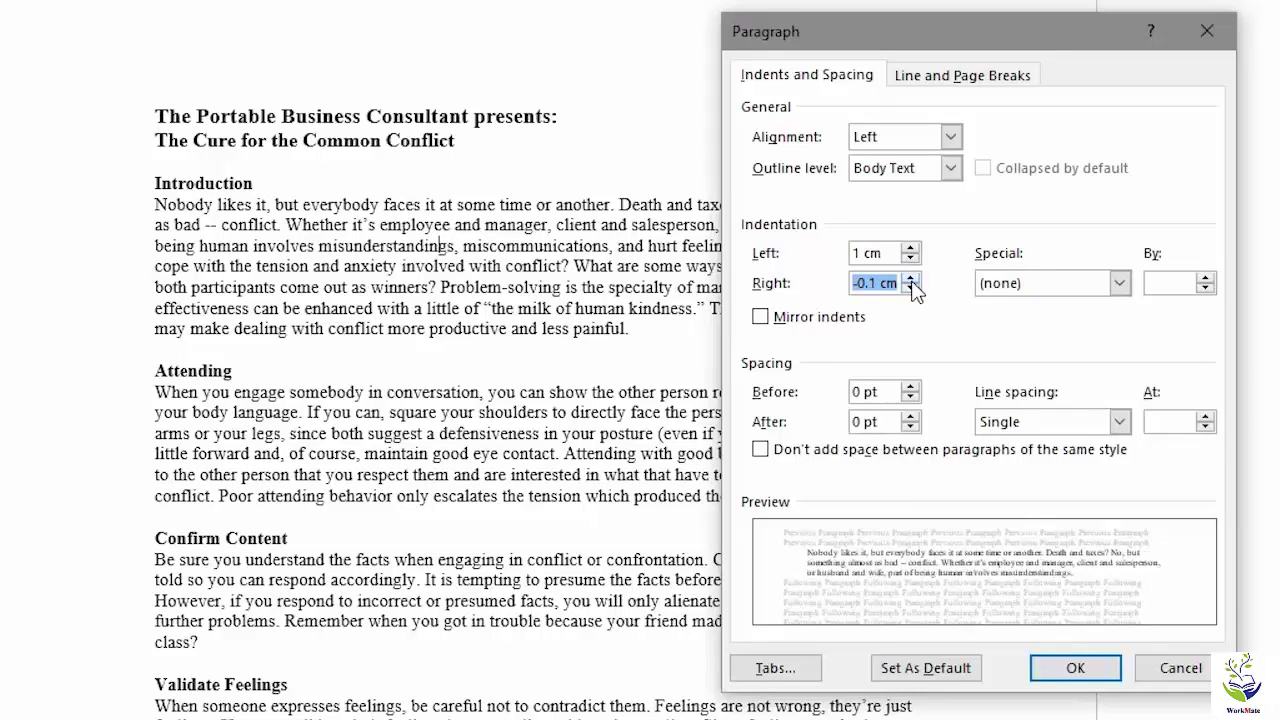
left_click(911, 279)
- Give the Introduction body paragraph a special first-line indent of 1.27 cm and apply the paragraph settings
left_click(1119, 284)
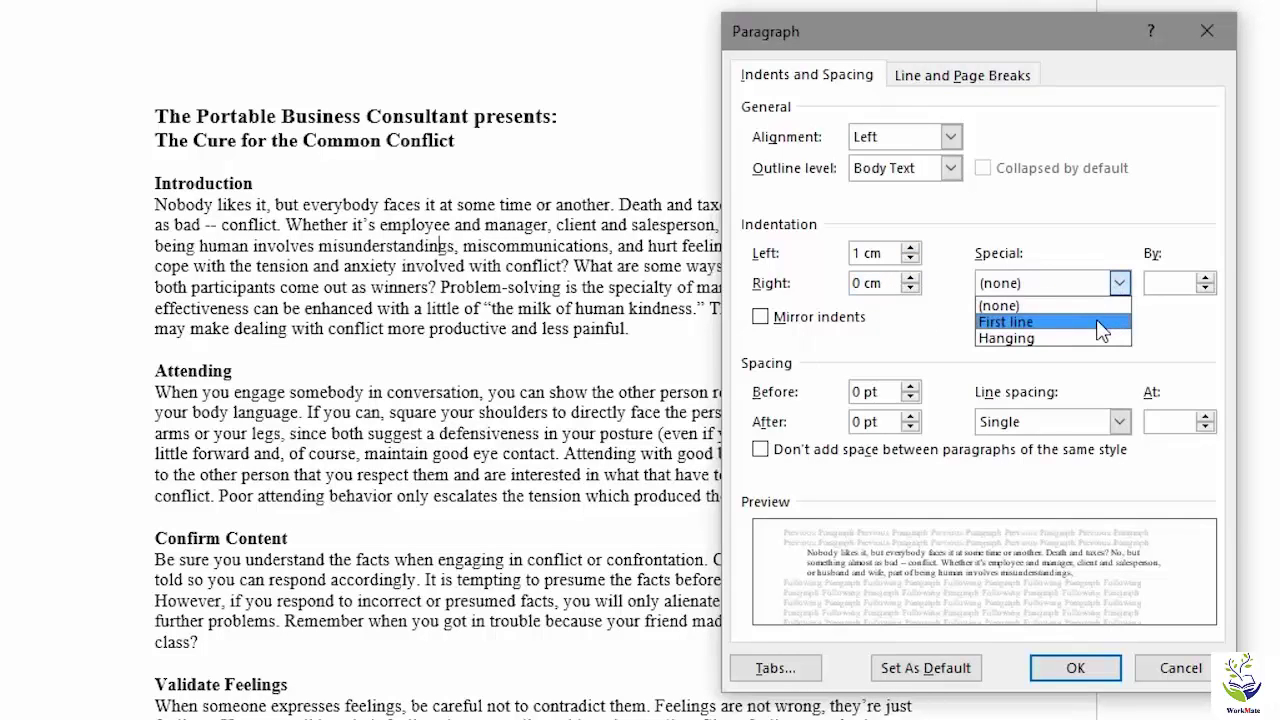
left_click(1101, 321)
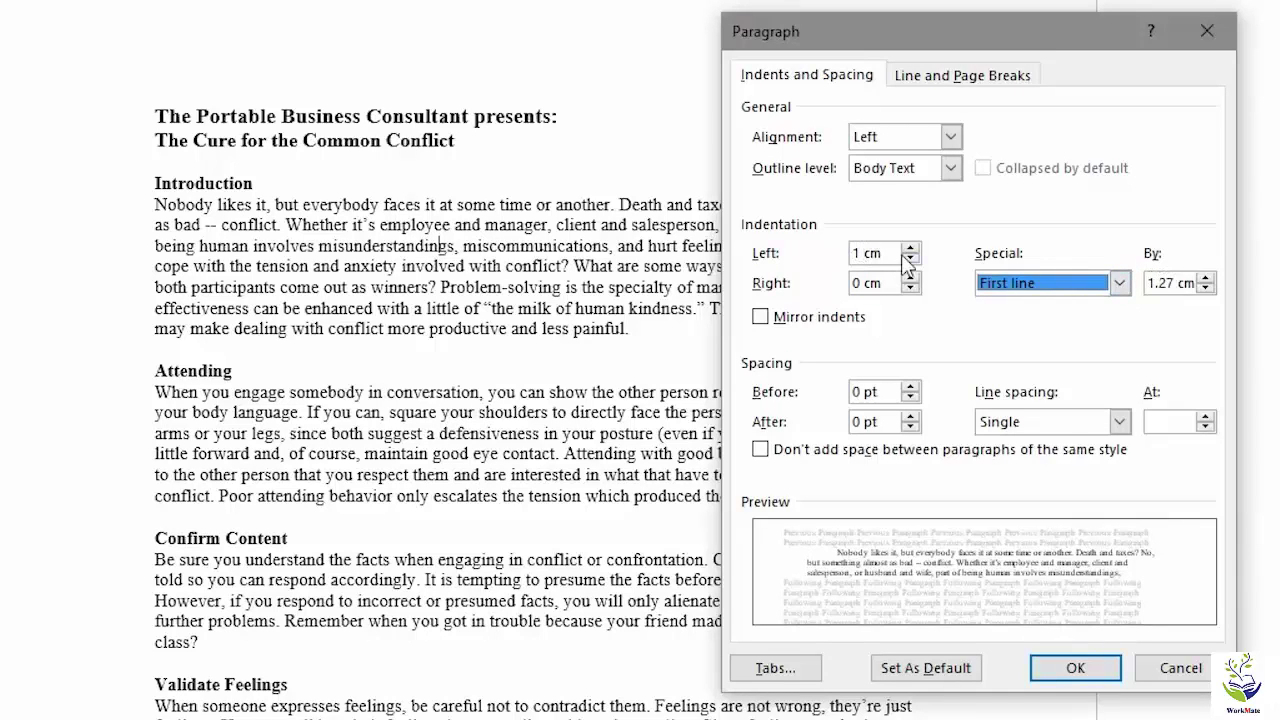
left_click(1068, 669)
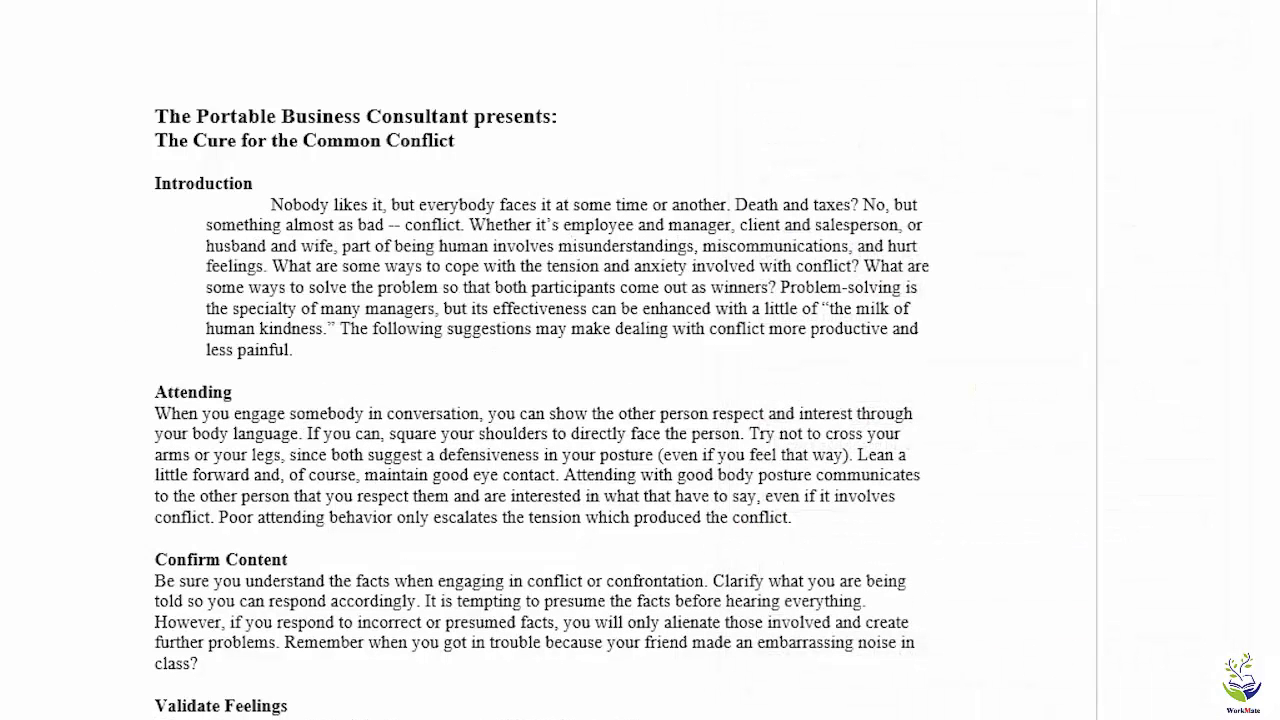
- Reopen the Introduction paragraph's settings, set its left indent to 0 cm and remove the special first-line indent
key("alt+h")
key("p")
key("g")
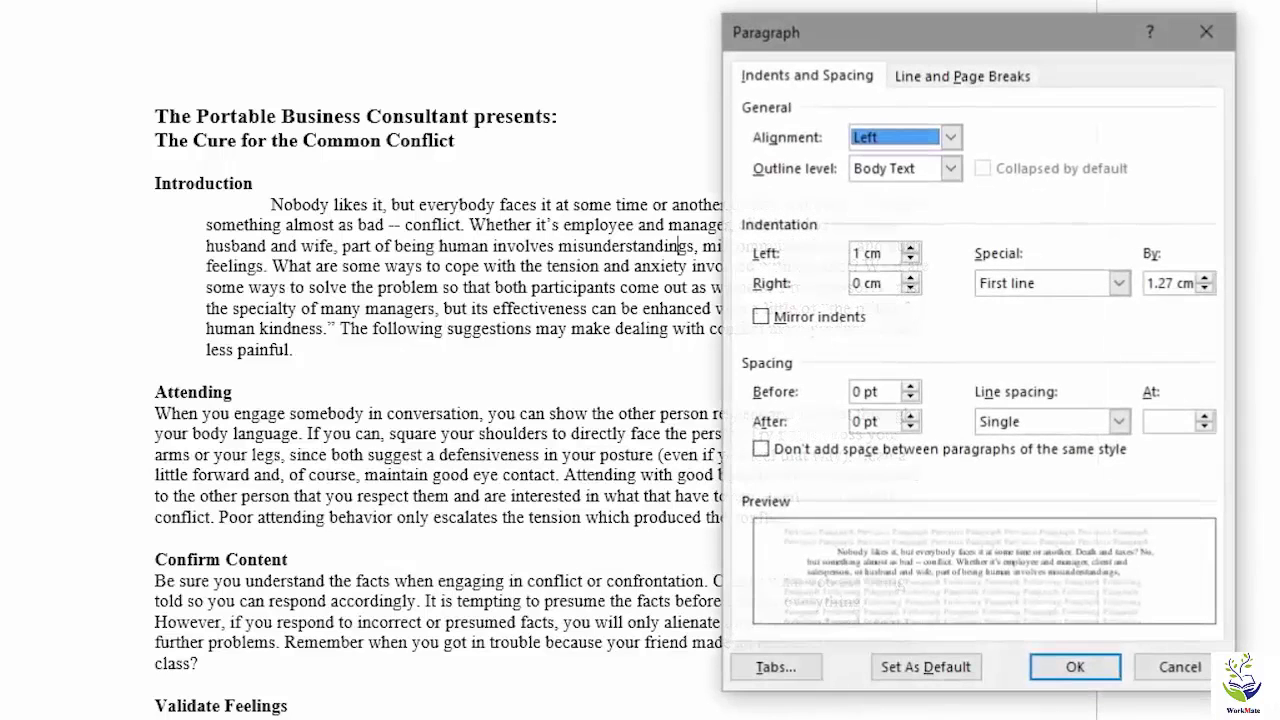
left_click(910, 259)
left_click(910, 259)
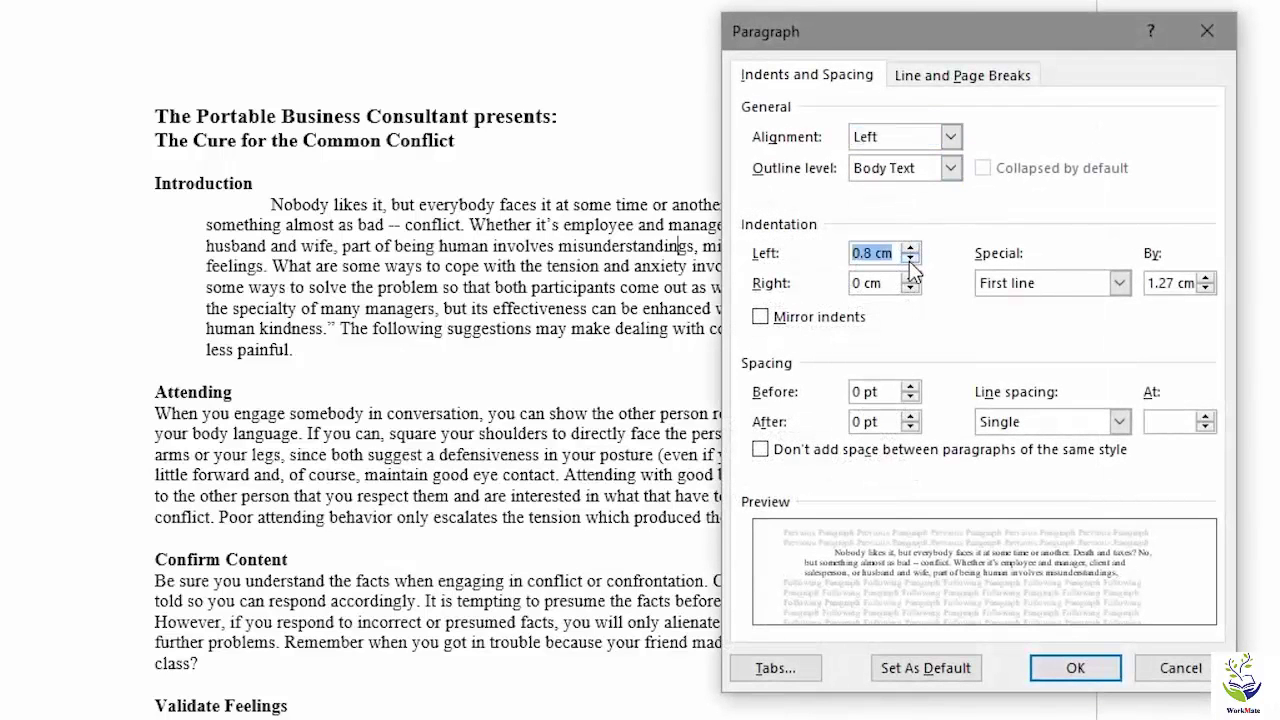
left_click(909, 261)
left_click(909, 261)
left_click(909, 261)
left_click(909, 261)
left_click(909, 261)
left_click(909, 261)
left_click(909, 261)
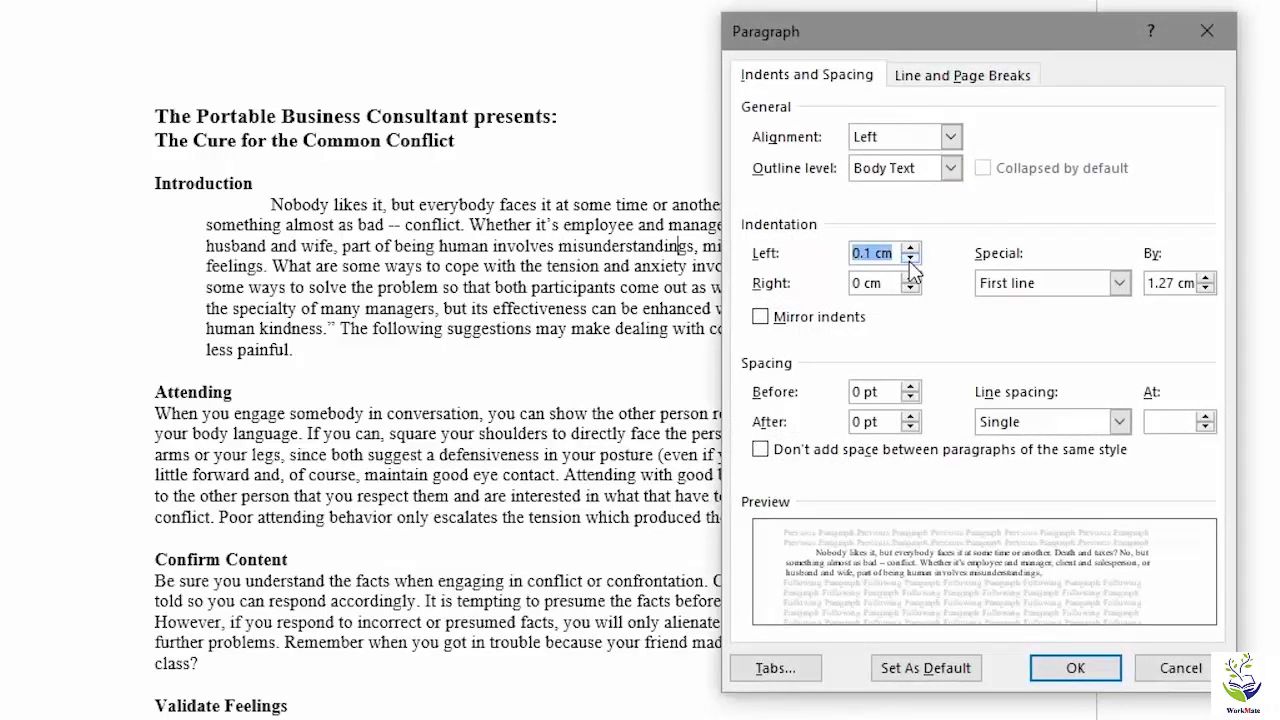
left_click(909, 261)
left_click(1122, 292)
left_click(1086, 305)
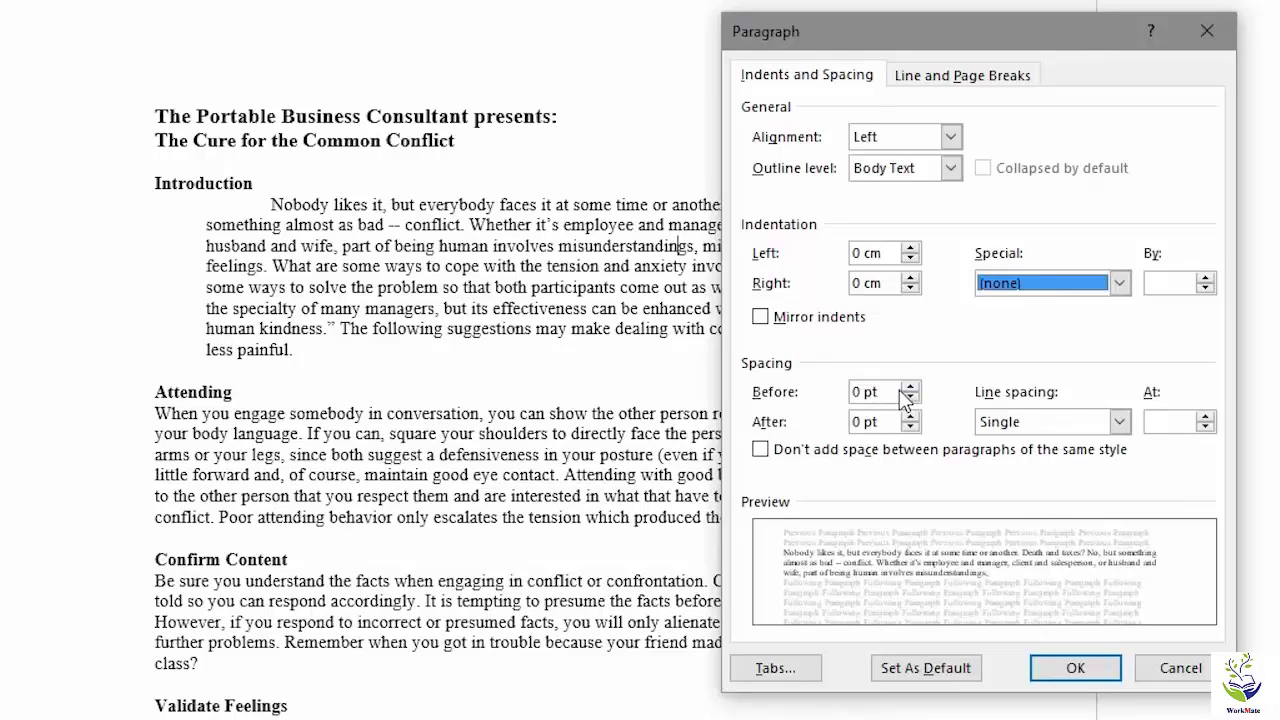
- Set the paragraph spacing to 3 pt before and 9 pt after, and apply it to the Introduction body text
left_click_drag(895, 392, 853, 392)
type("3")
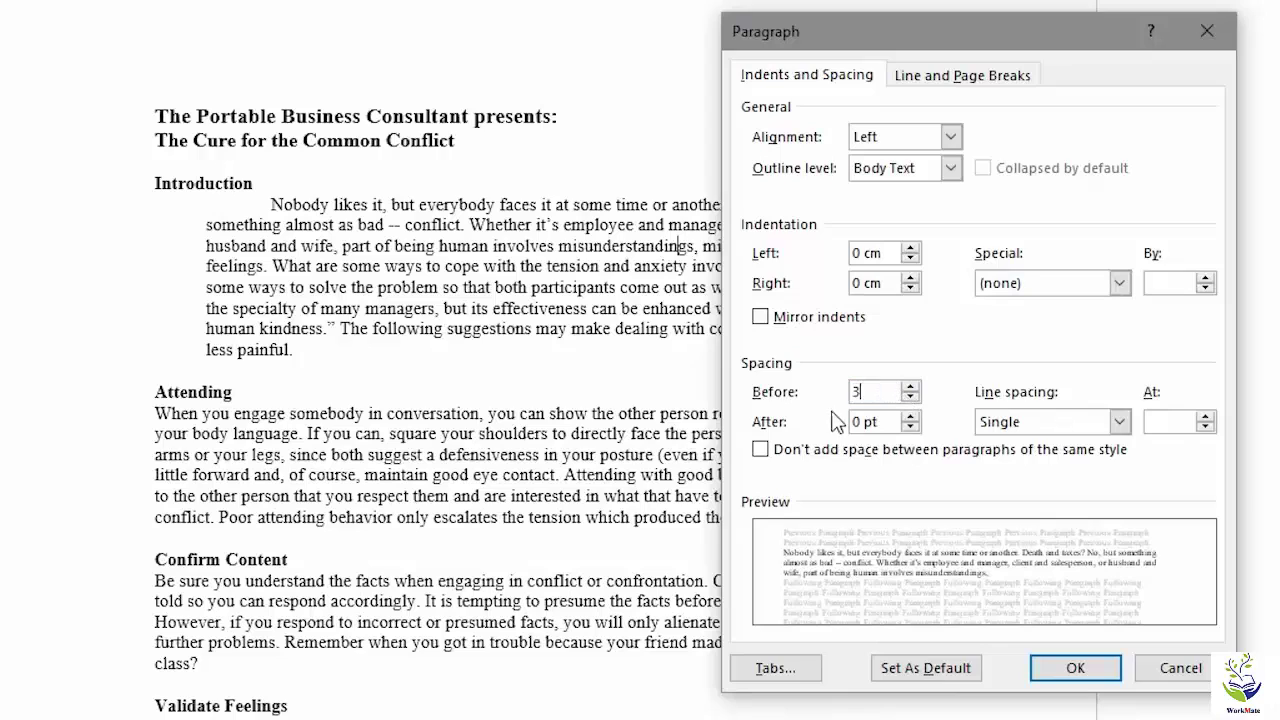
left_click_drag(889, 421, 852, 421)
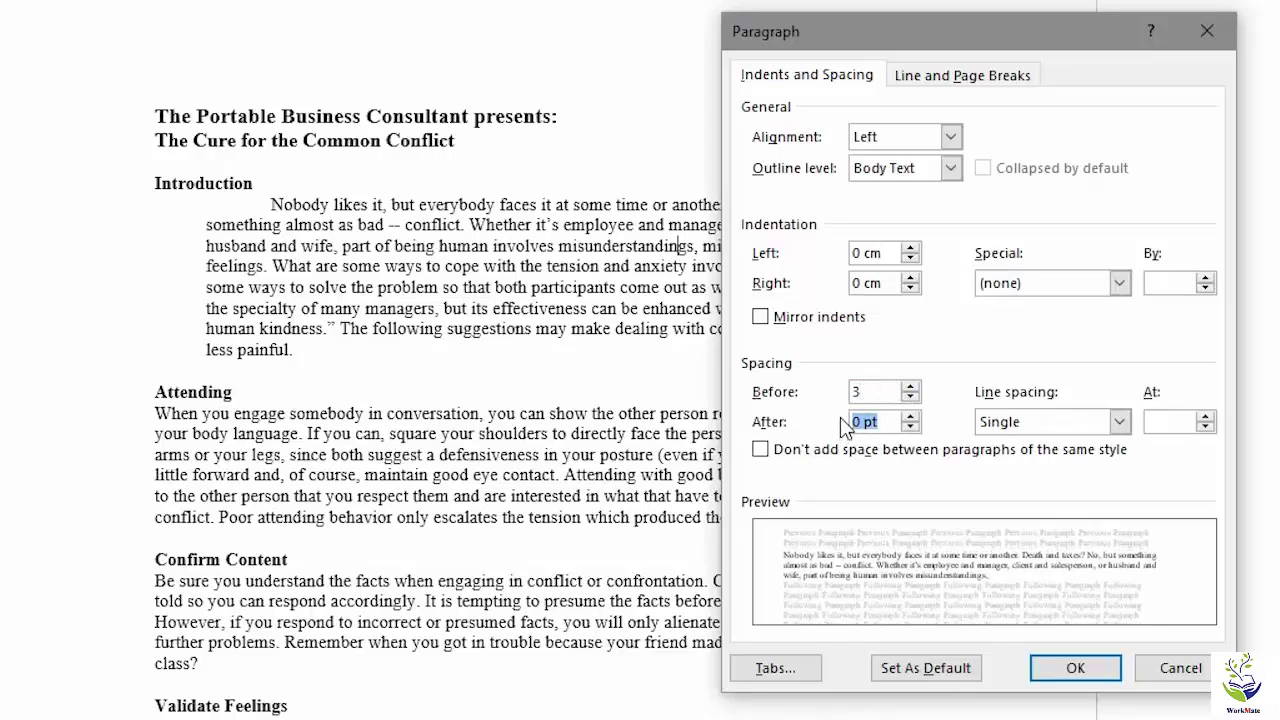
type("9")
left_click(1080, 683)
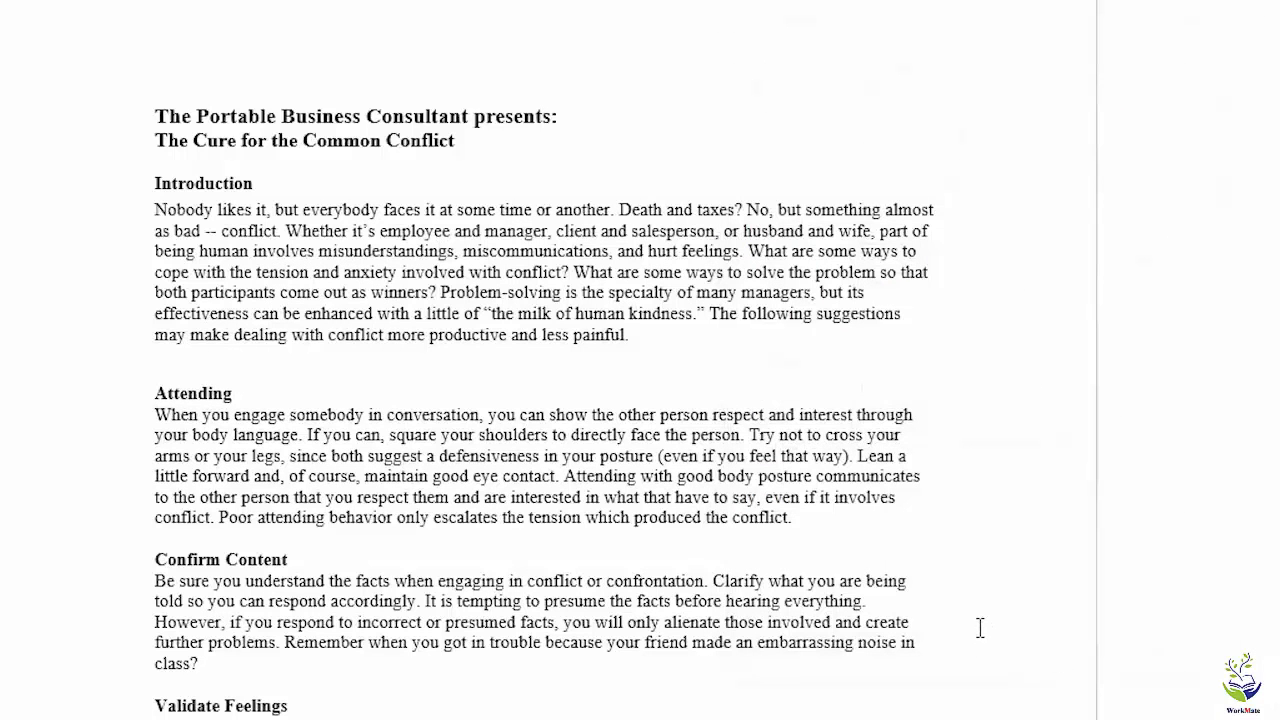
- Examine the spacing above the first line and below the last line of the Introduction body paragraph
left_click(106, 220)
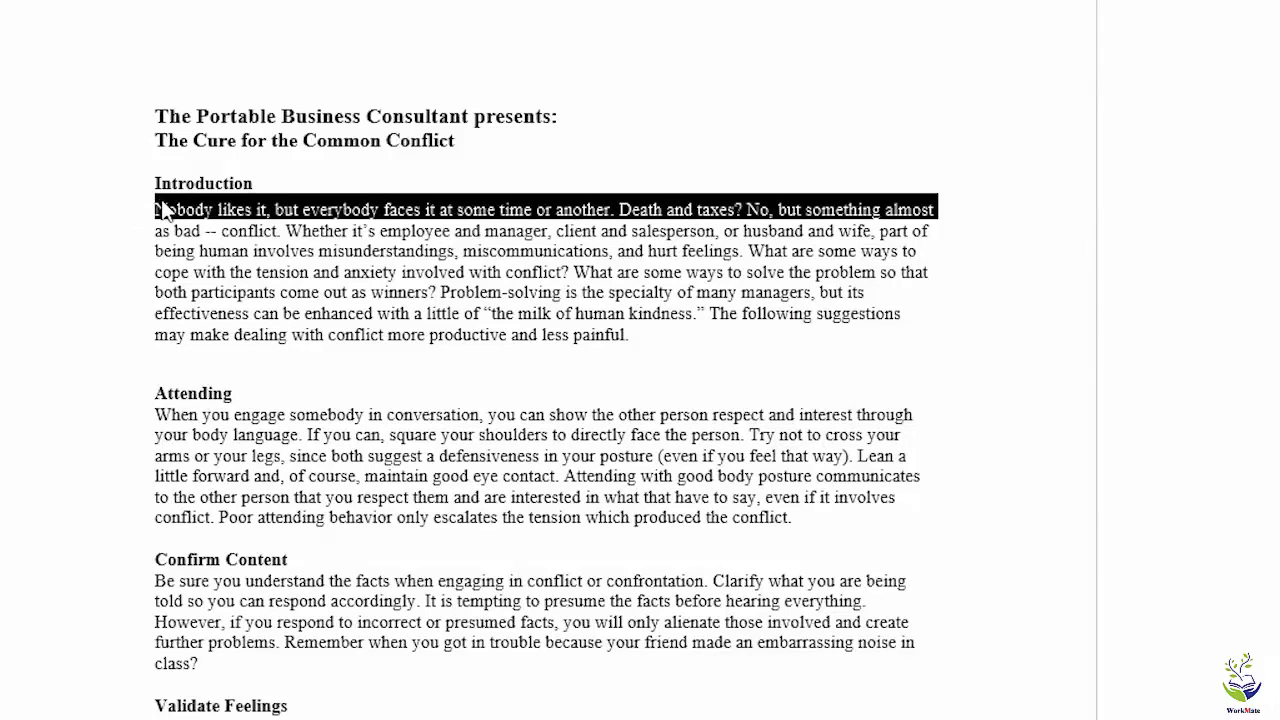
left_click(225, 358)
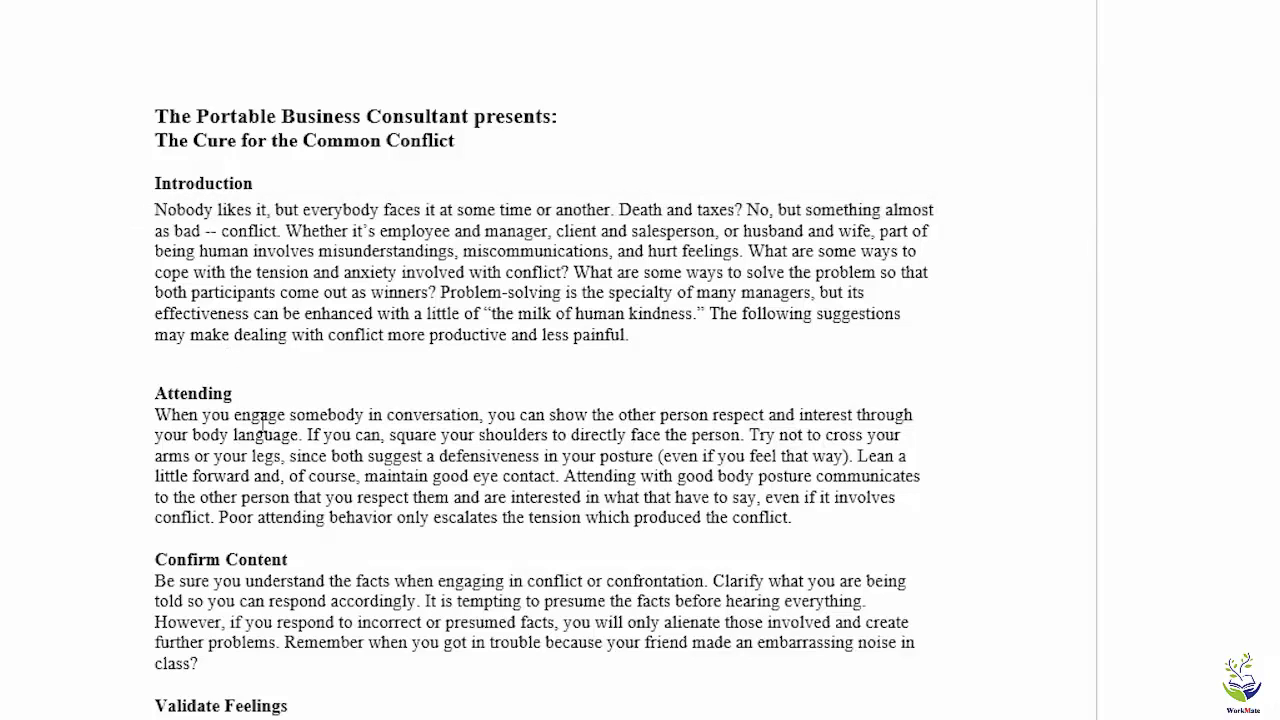
left_click(83, 401)
left_click(80, 357)
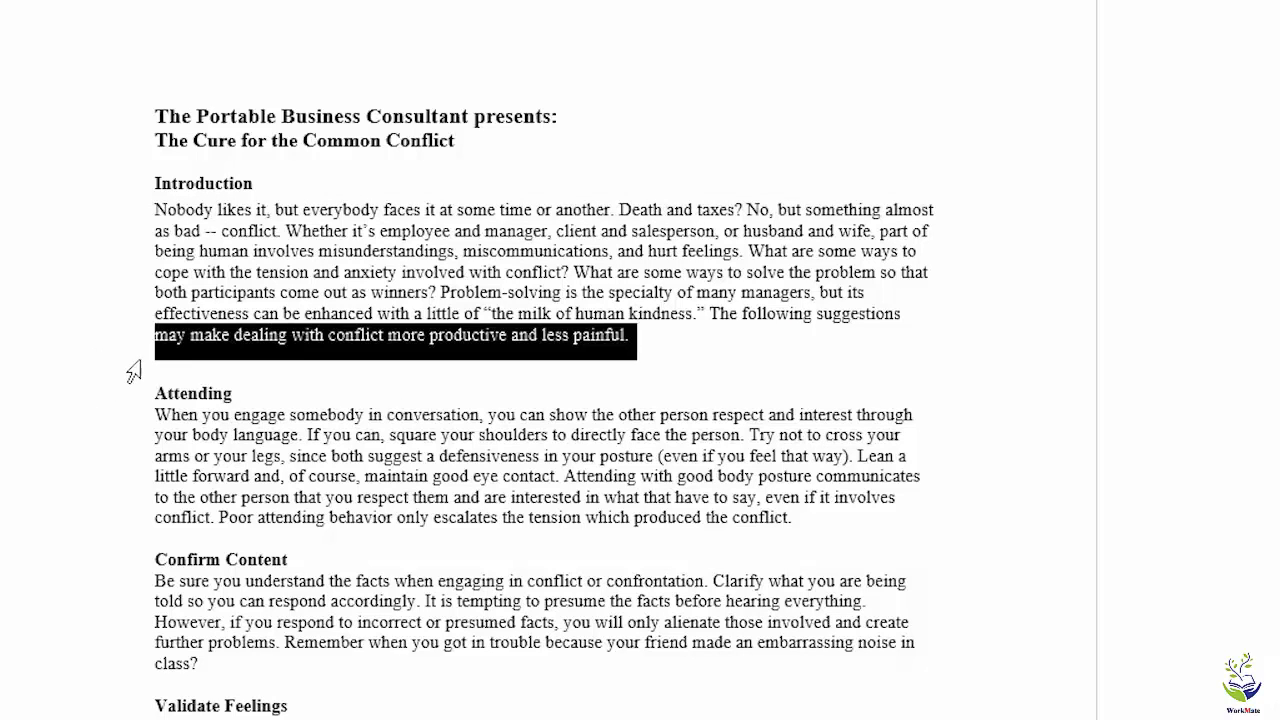
left_click(157, 390)
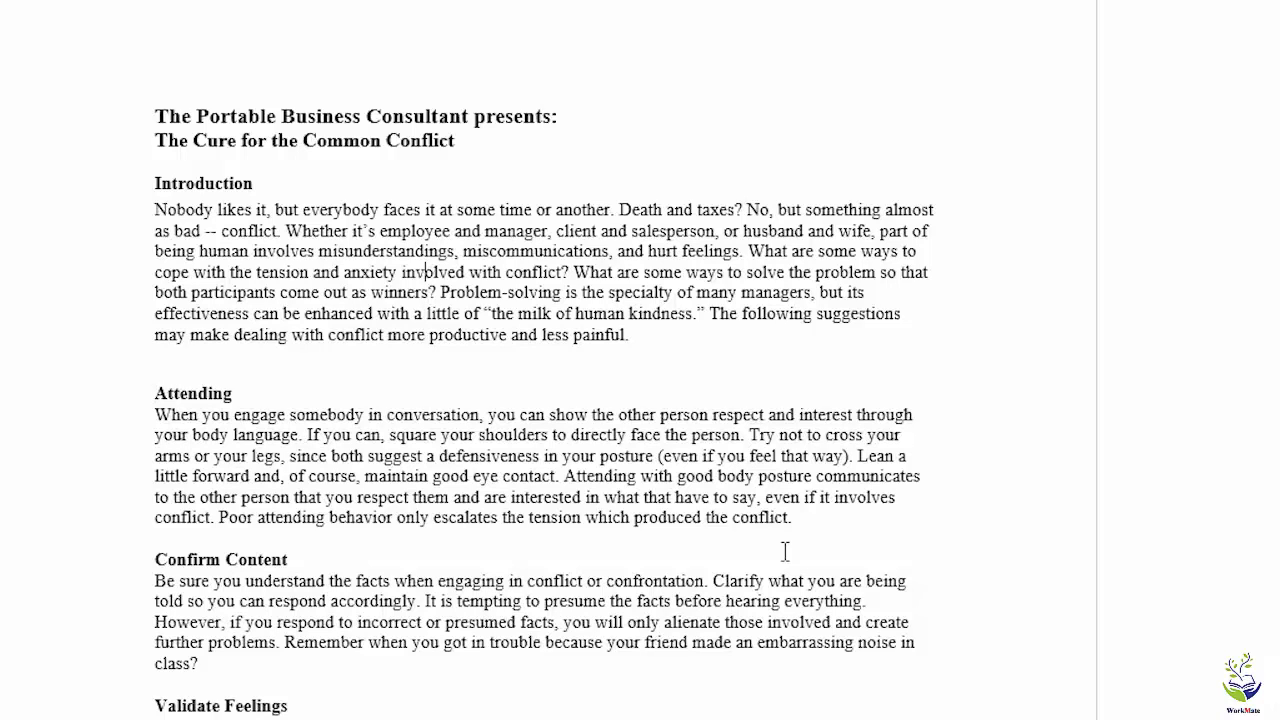
- Reset the Introduction body paragraph's spacing before and after to 0 pt in its full paragraph settings
key("alt+h")
key("p")
key("g")
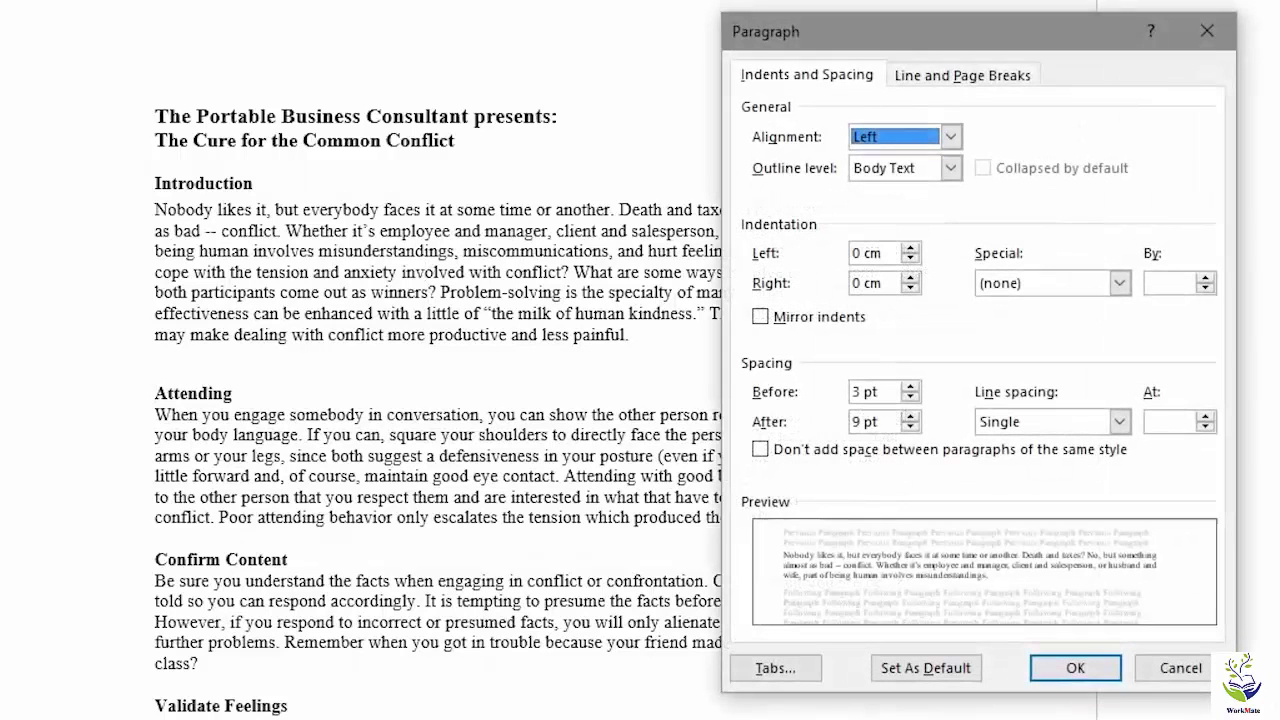
left_click(910, 397)
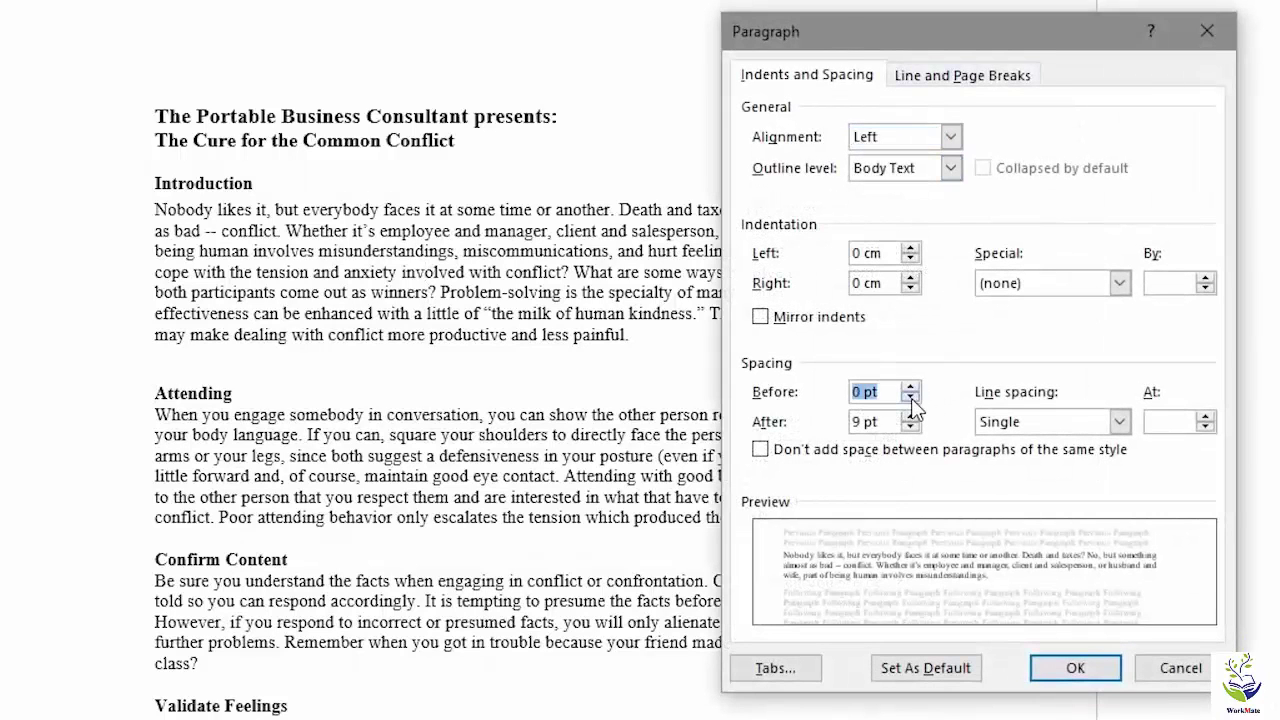
left_click(910, 427)
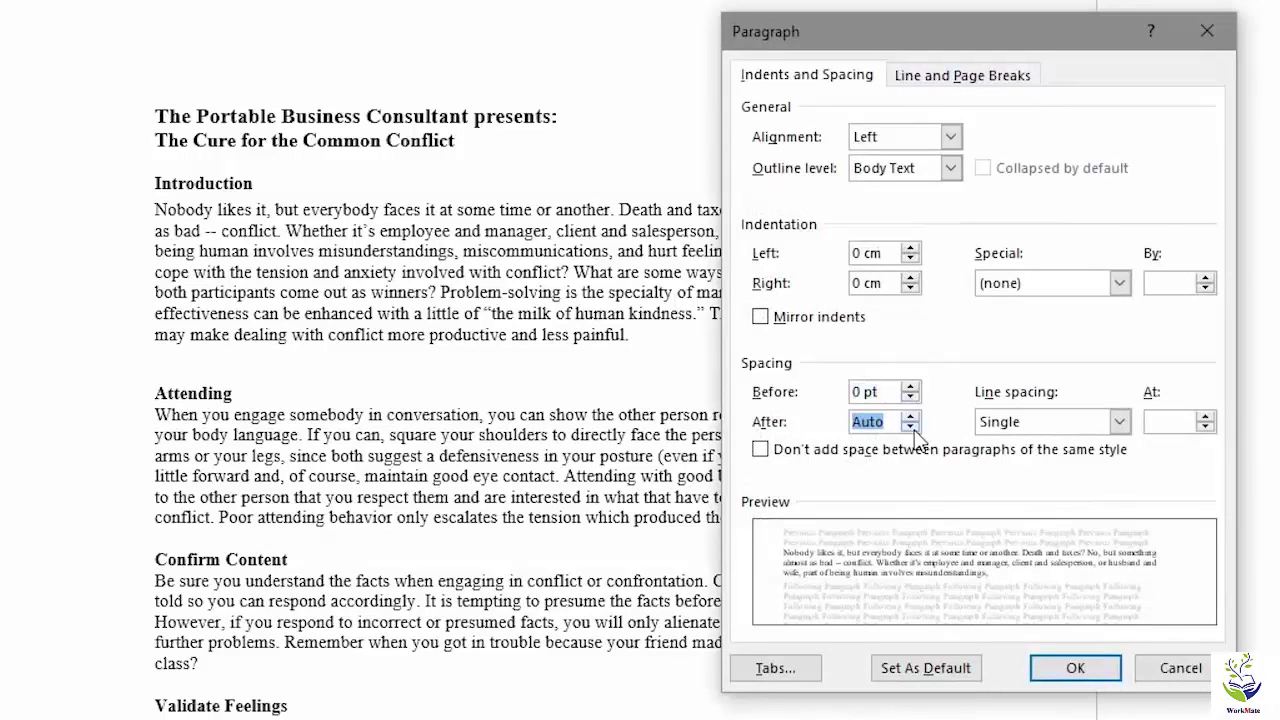
left_click(911, 428)
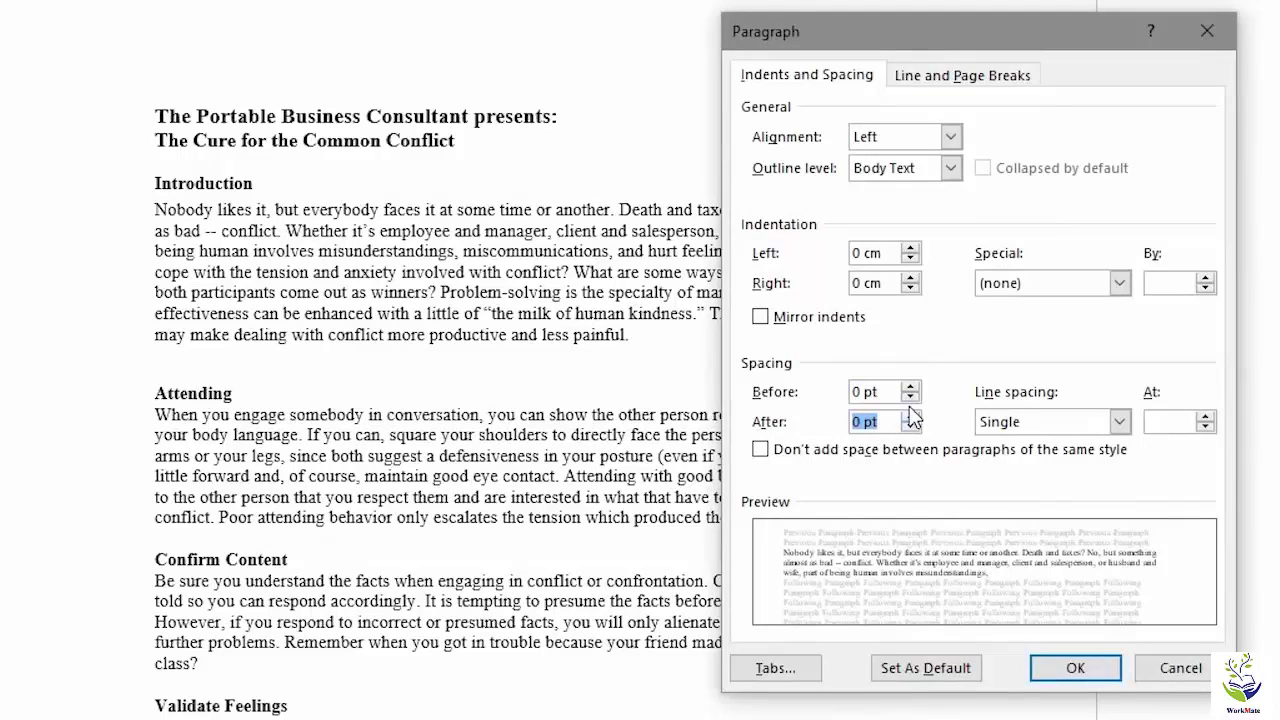
- Apply double line spacing to the Introduction body paragraph, and change its line spacing to 1.15
left_click(1120, 422)
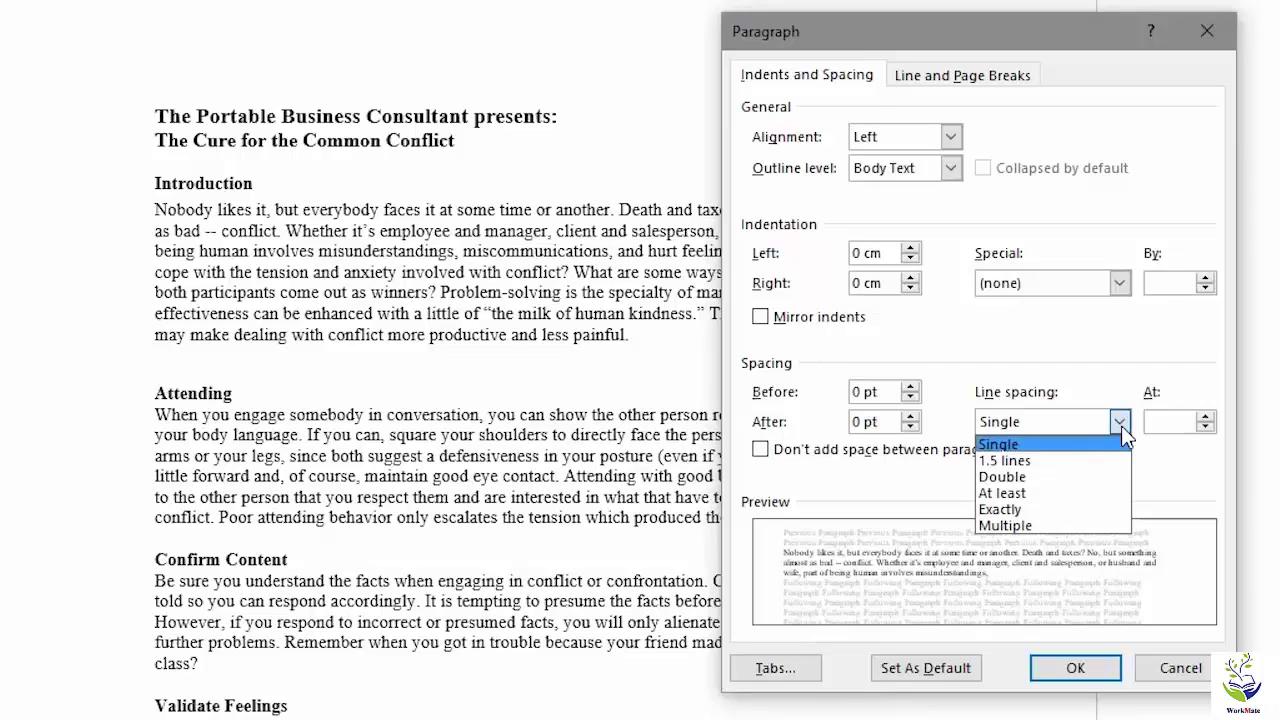
left_click(1065, 478)
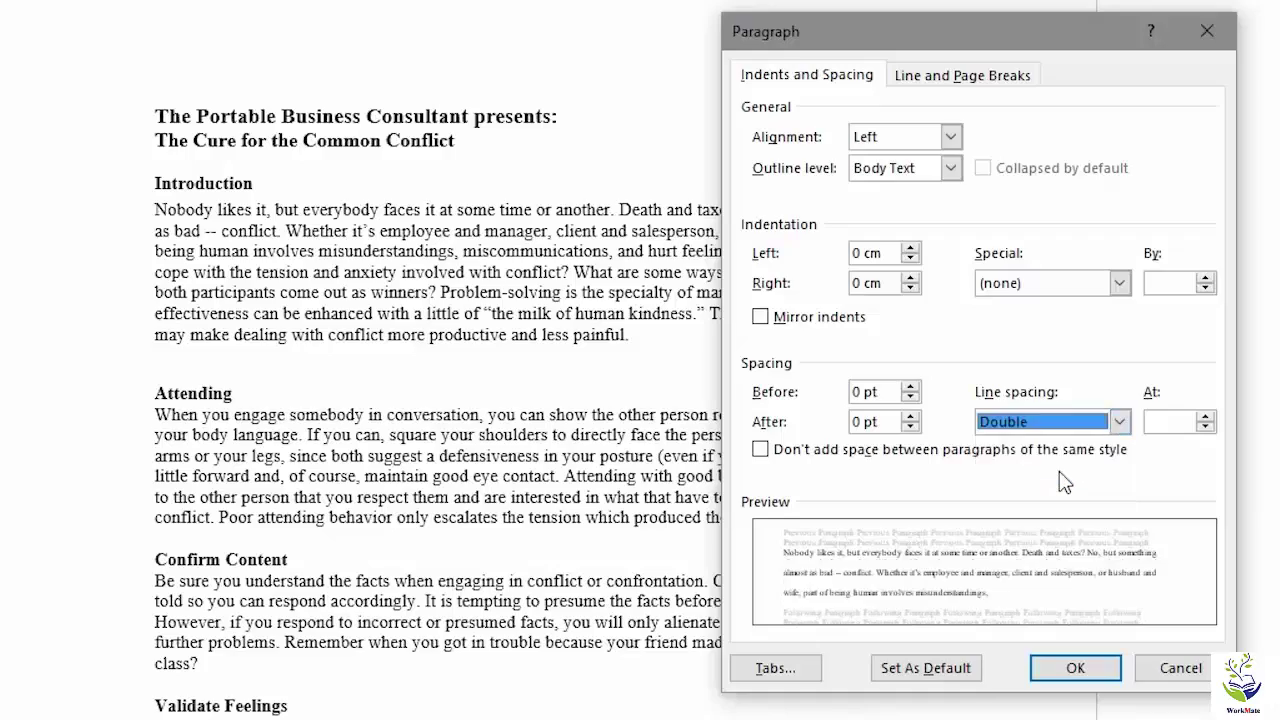
left_click(1074, 668)
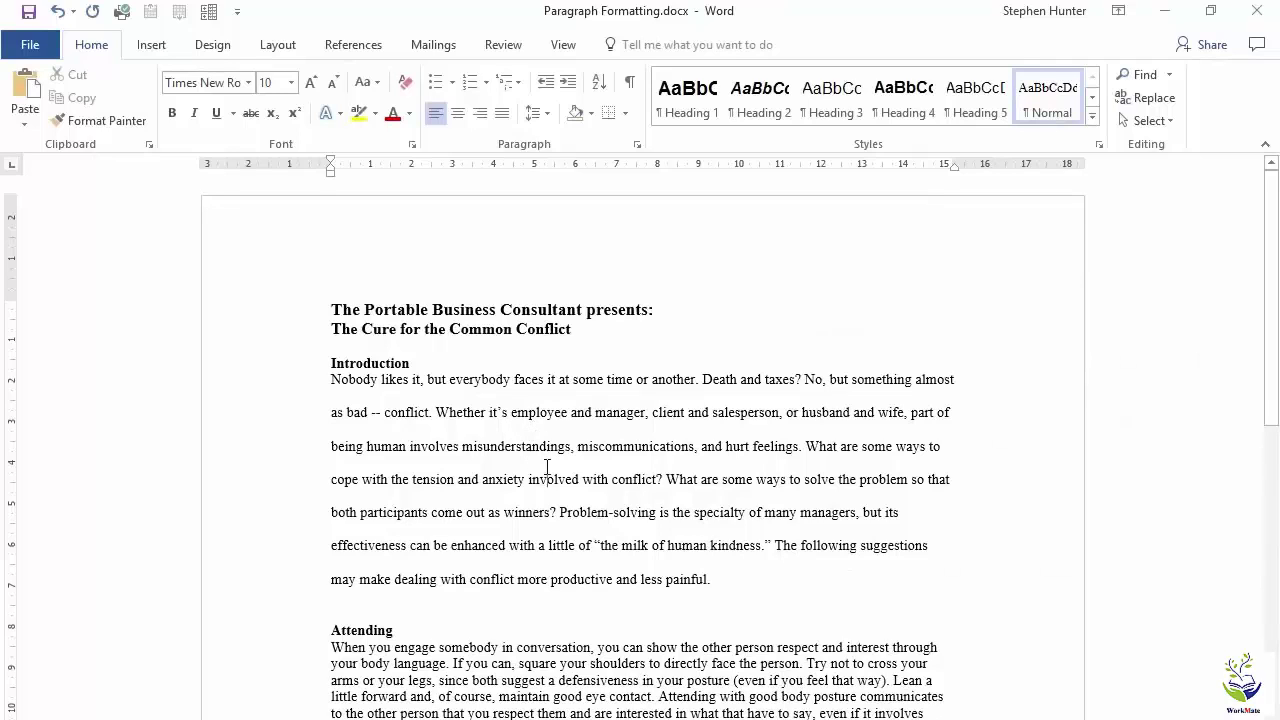
left_click(548, 120)
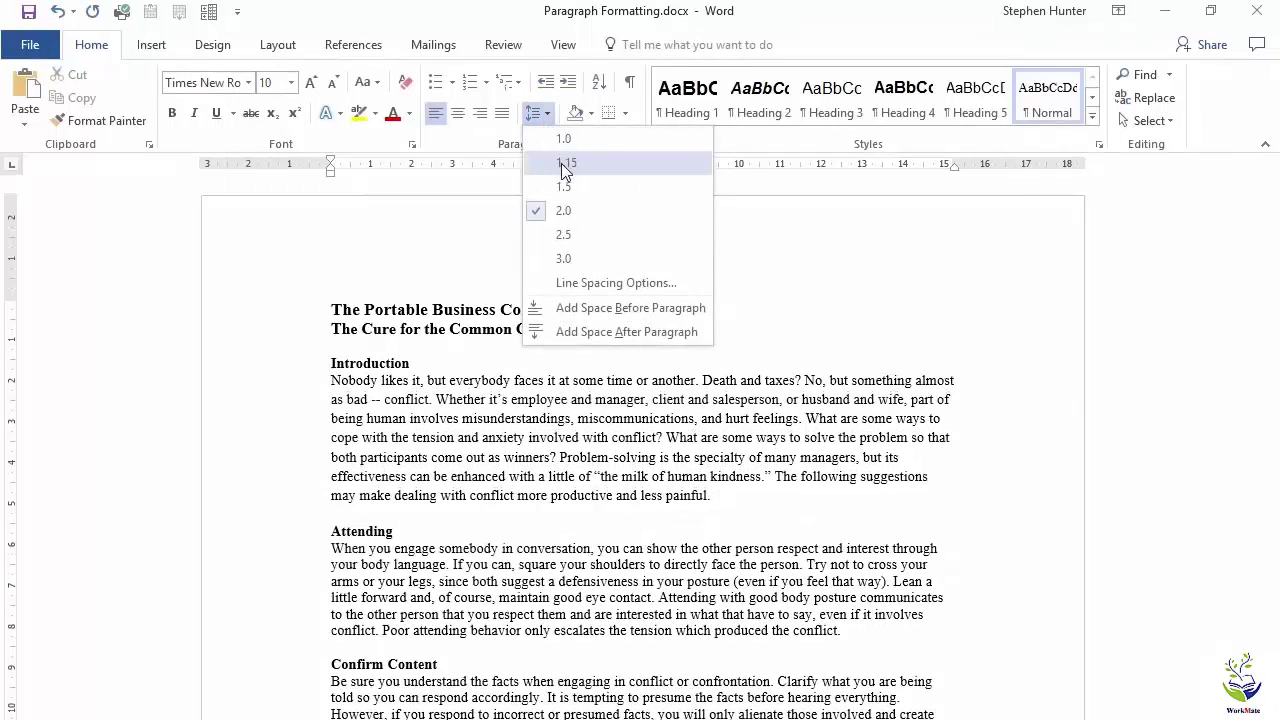
left_click(586, 165)
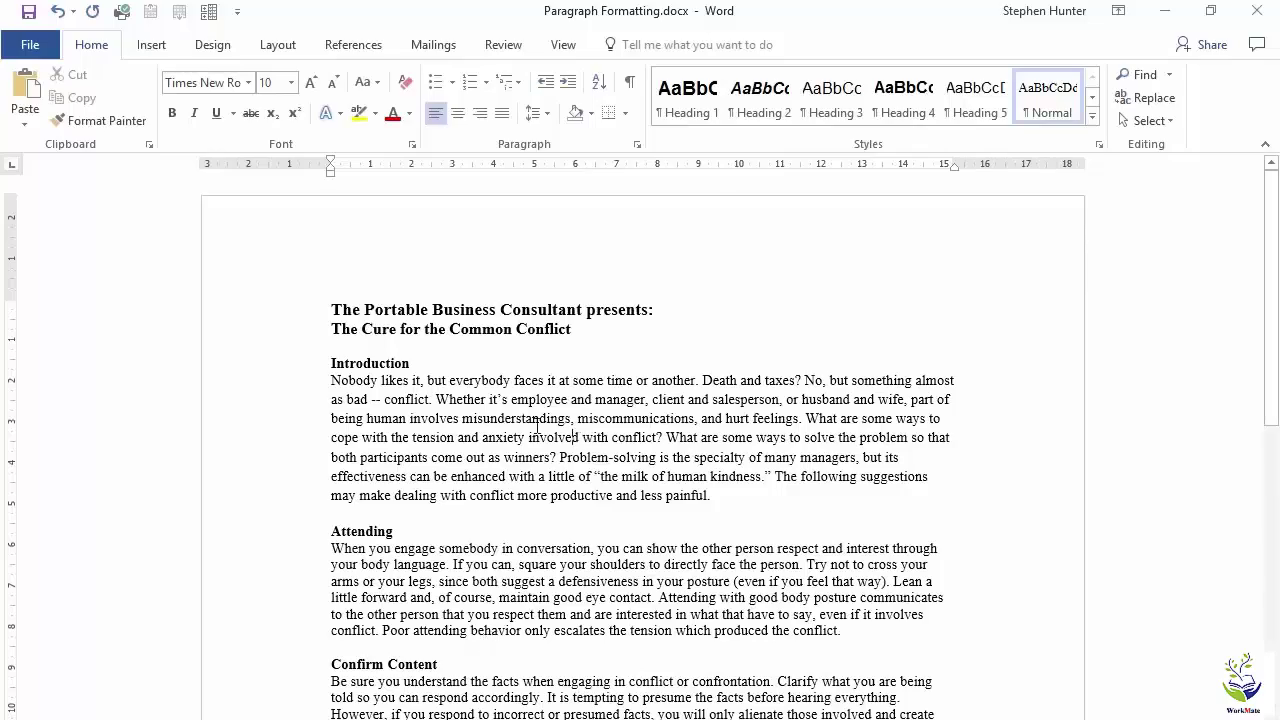
- Insert two empty paragraphs directly above the "Identify the Problem" heading
scroll(537, 425, "down", 10)
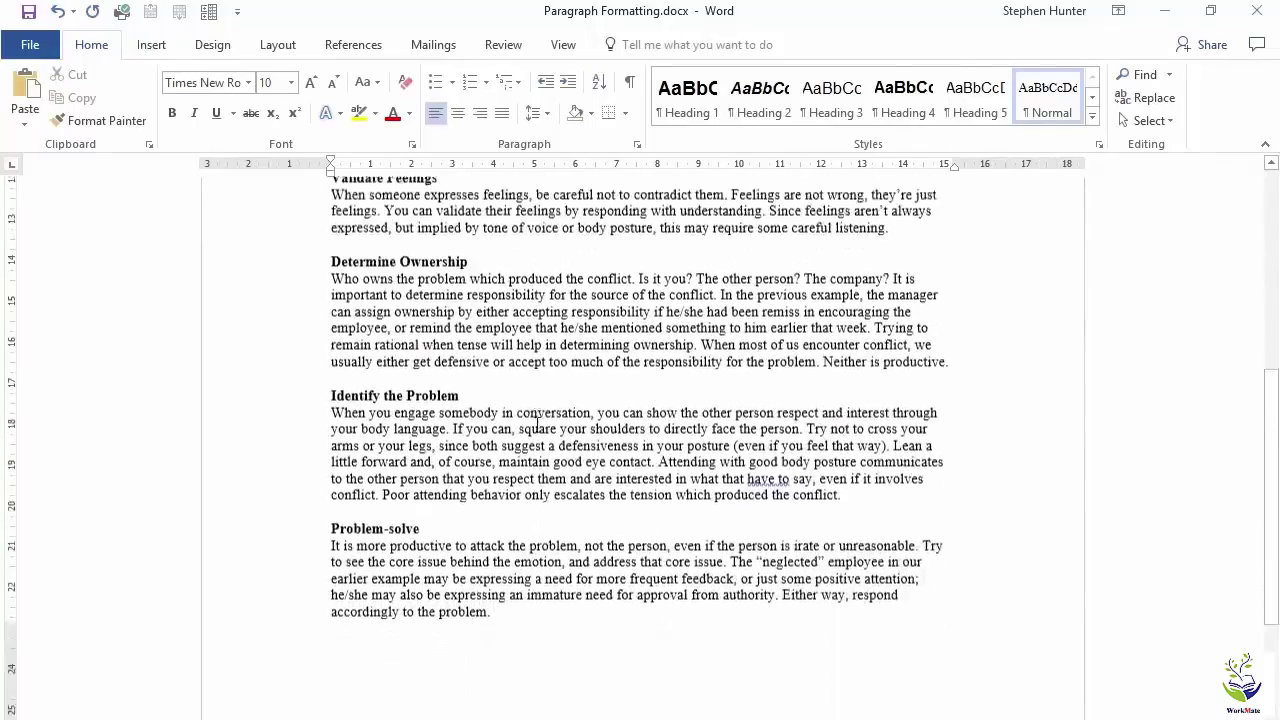
scroll(537, 425, "down", 2)
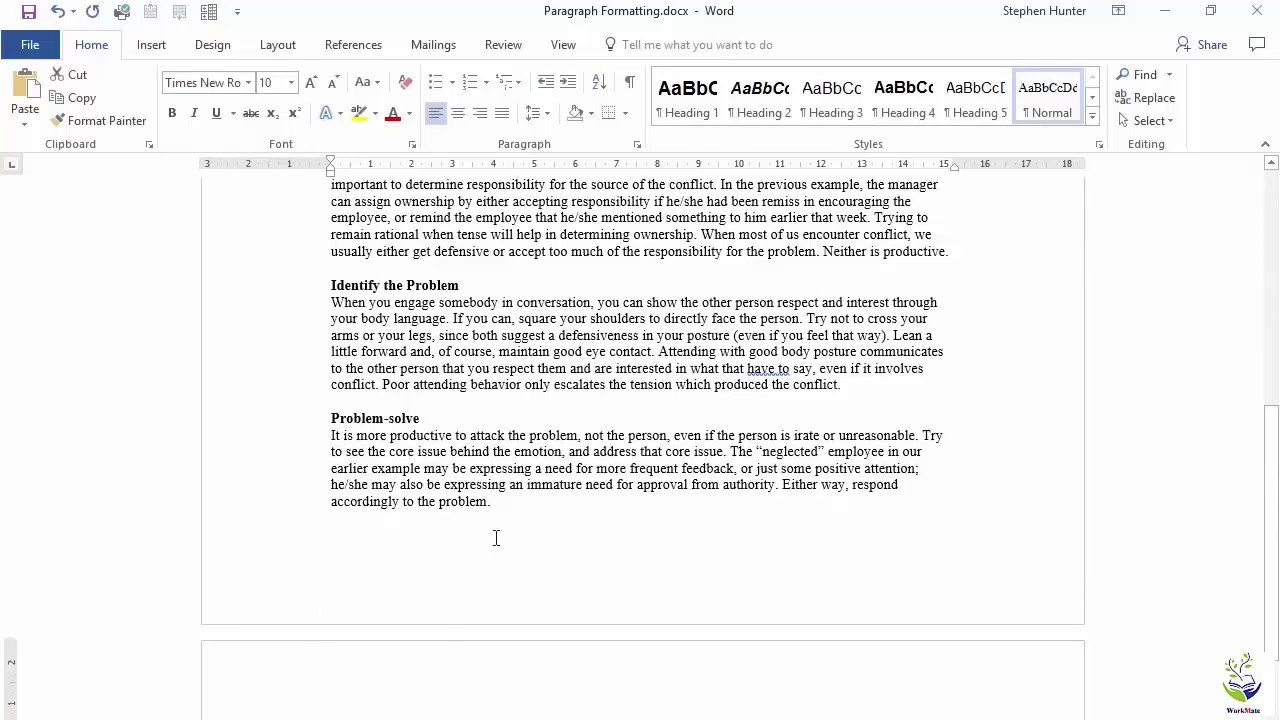
left_click(530, 496)
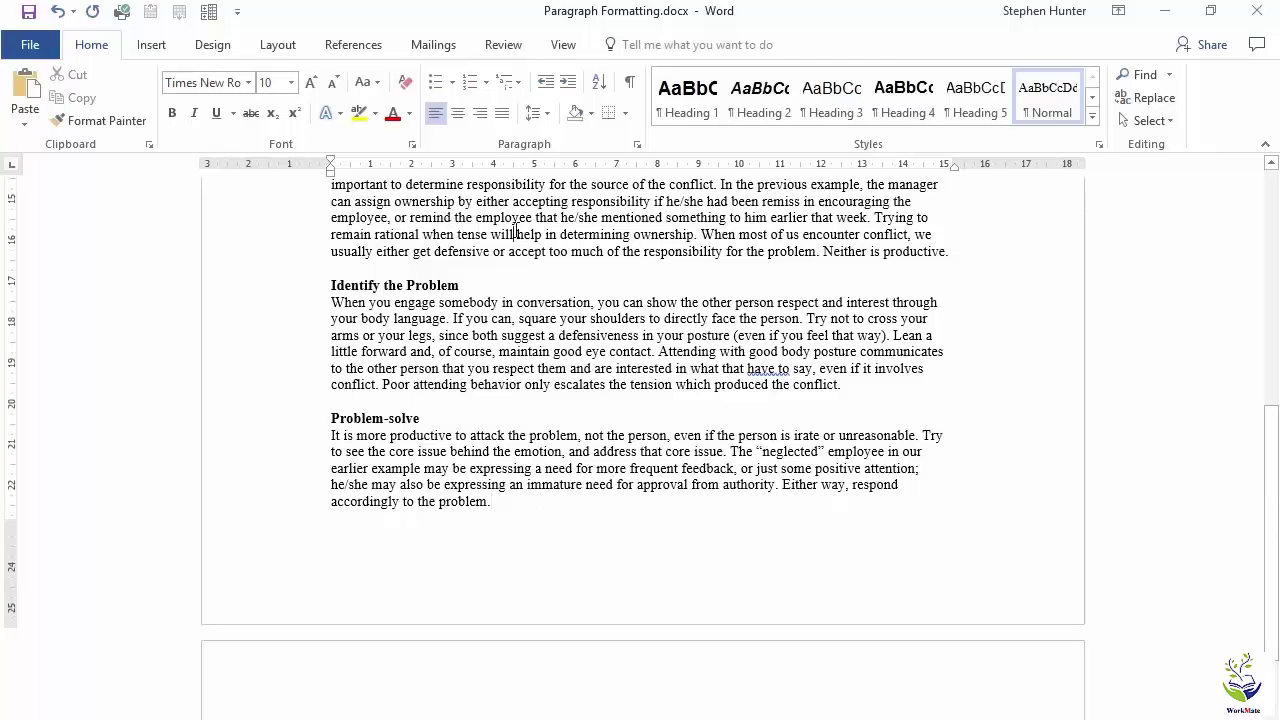
scroll(455, 318, "up", 8)
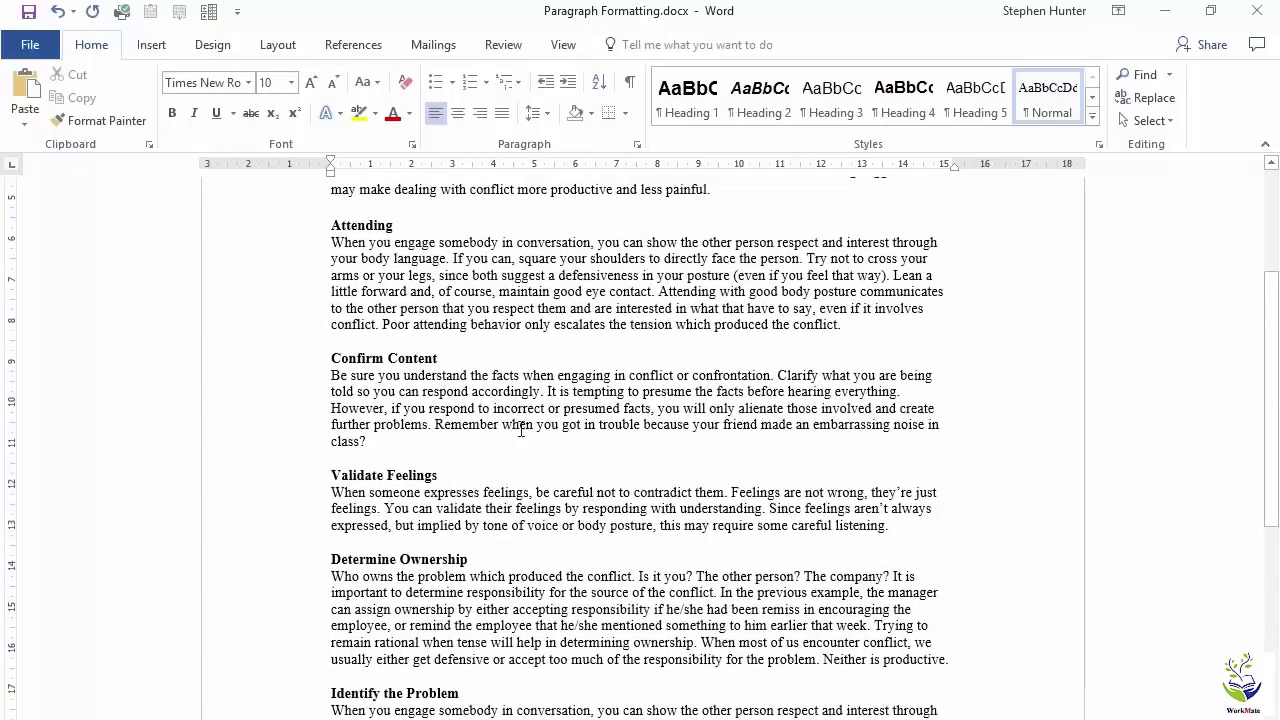
scroll(523, 585, "down", 4)
scroll(523, 585, "down", 2)
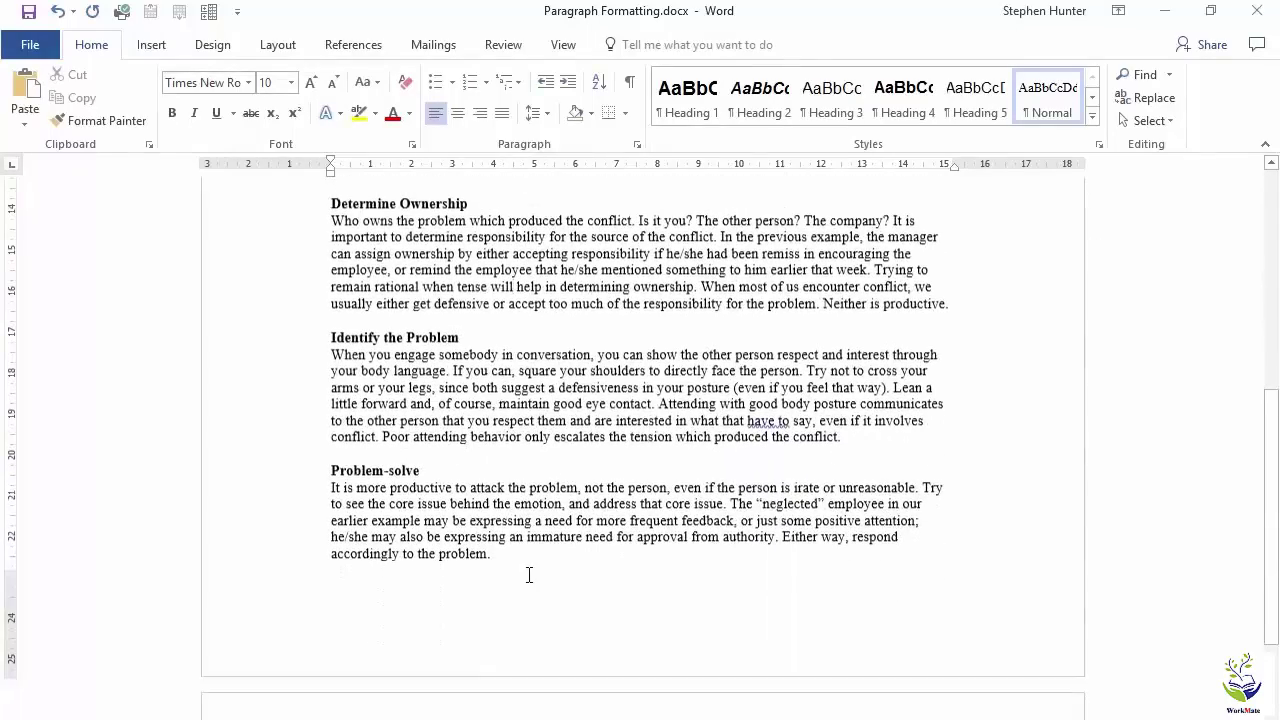
left_click(333, 338)
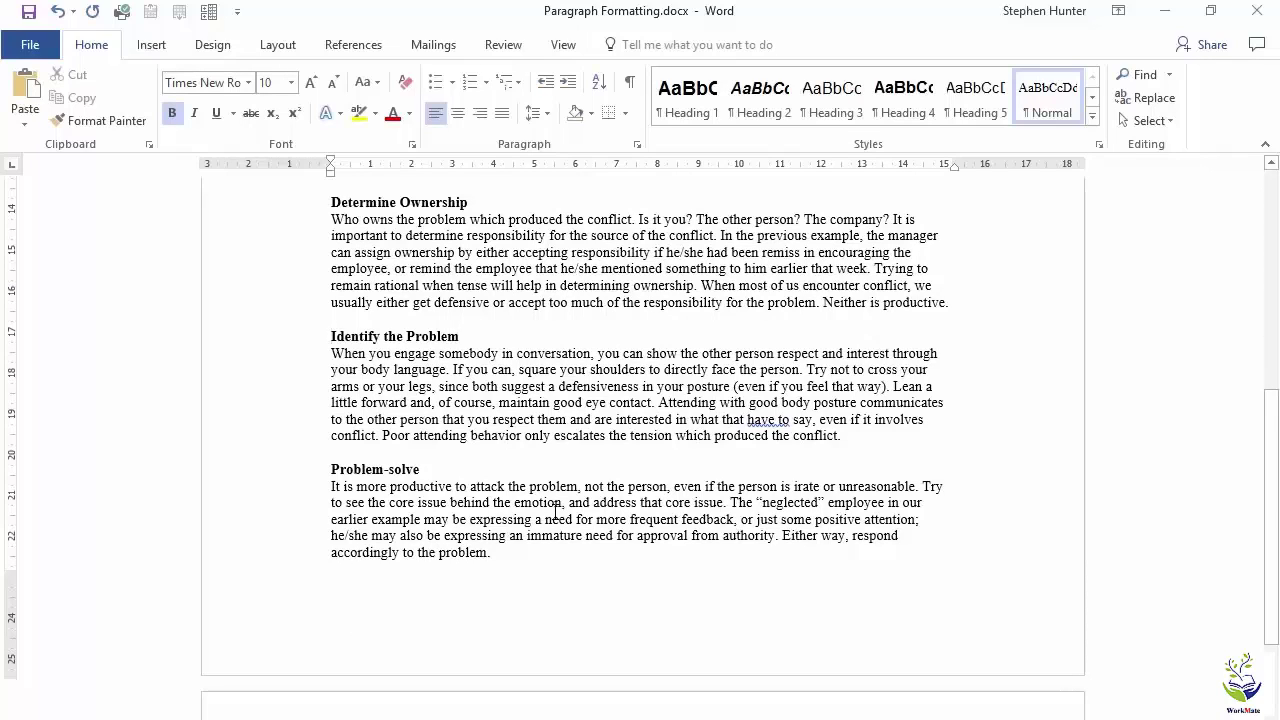
key("Return")
key("Return")
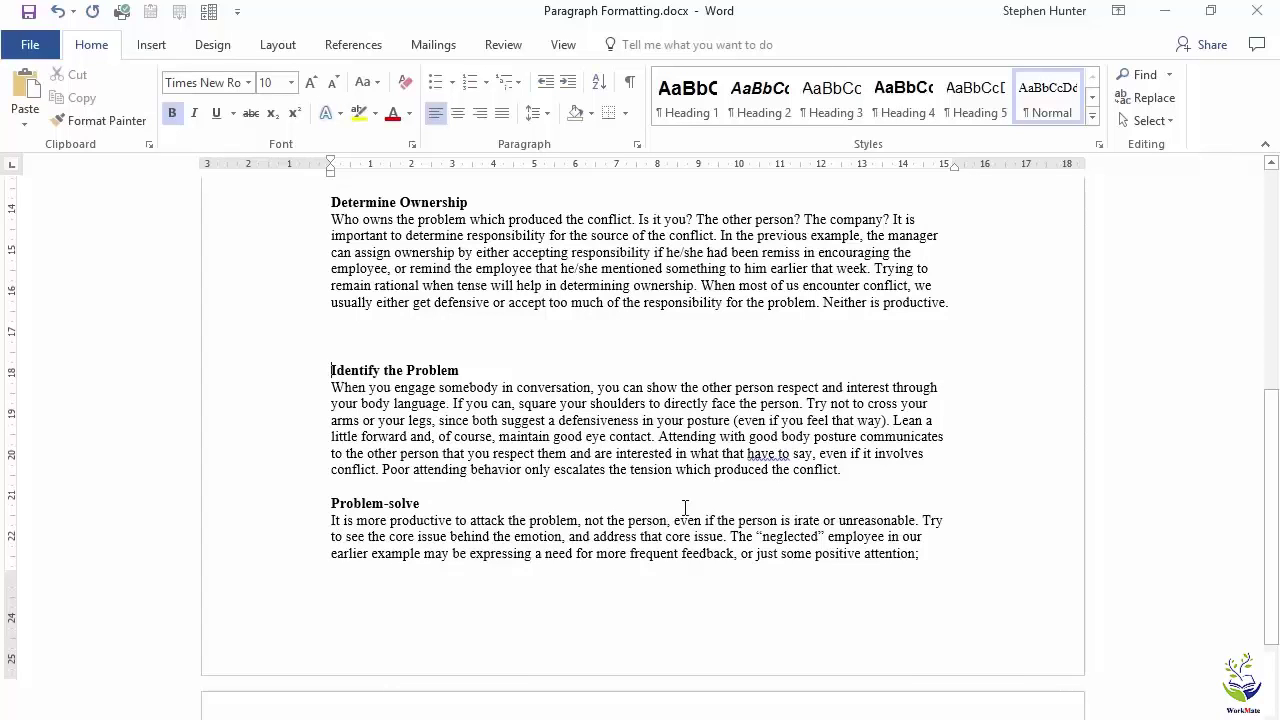
- Insert six more empty paragraphs above the "Identify the Problem" heading to split its body text across pages, and remove the last two
key("Return")
key("Return")
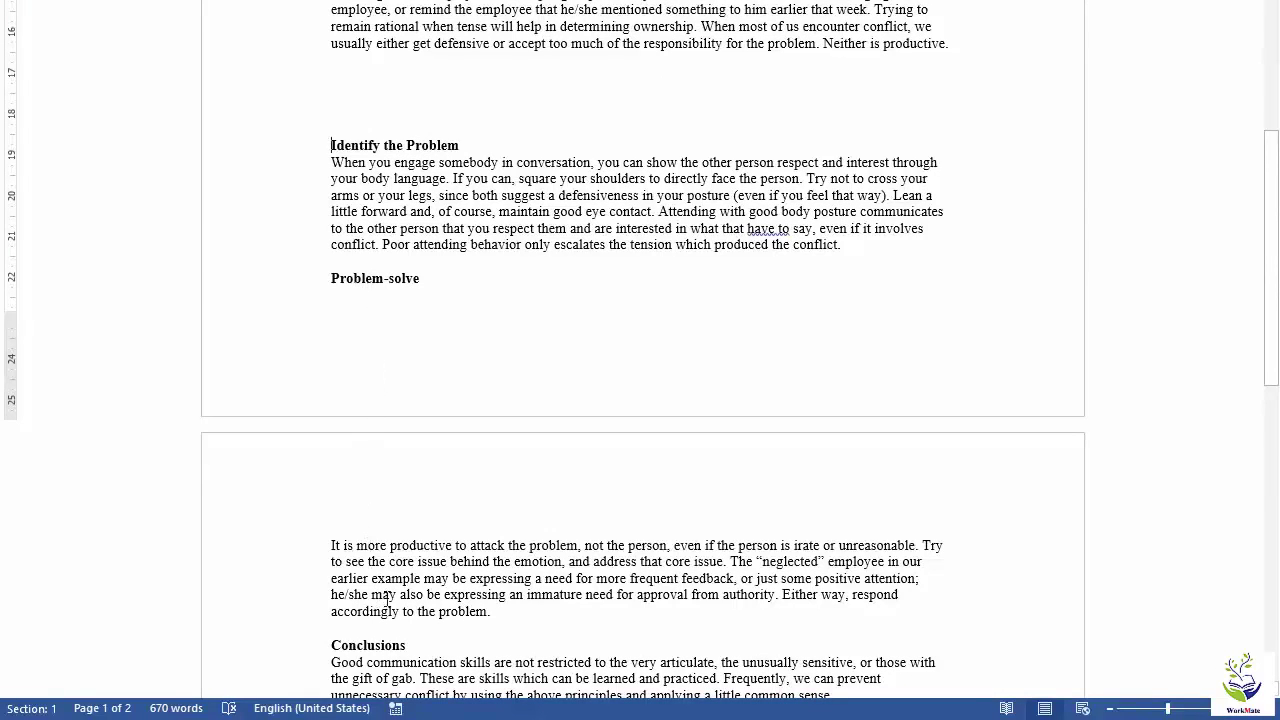
key("Return")
key("Return")
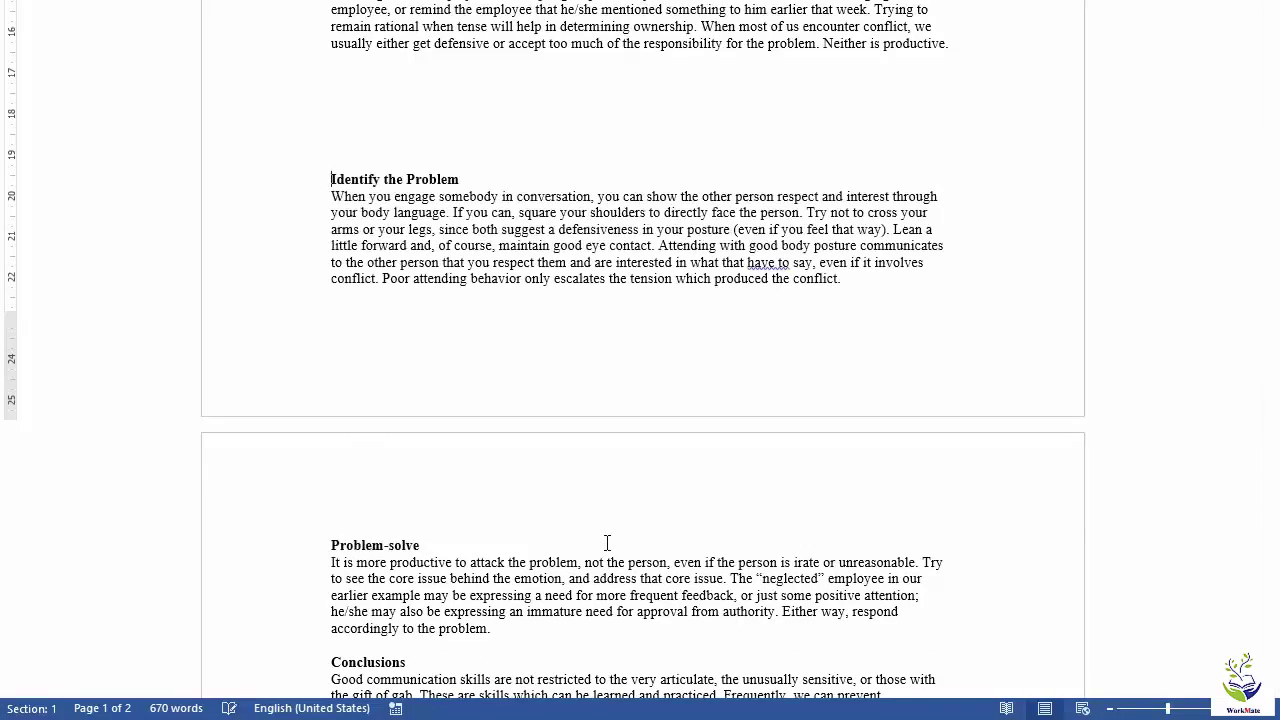
key("Return")
key("Return")
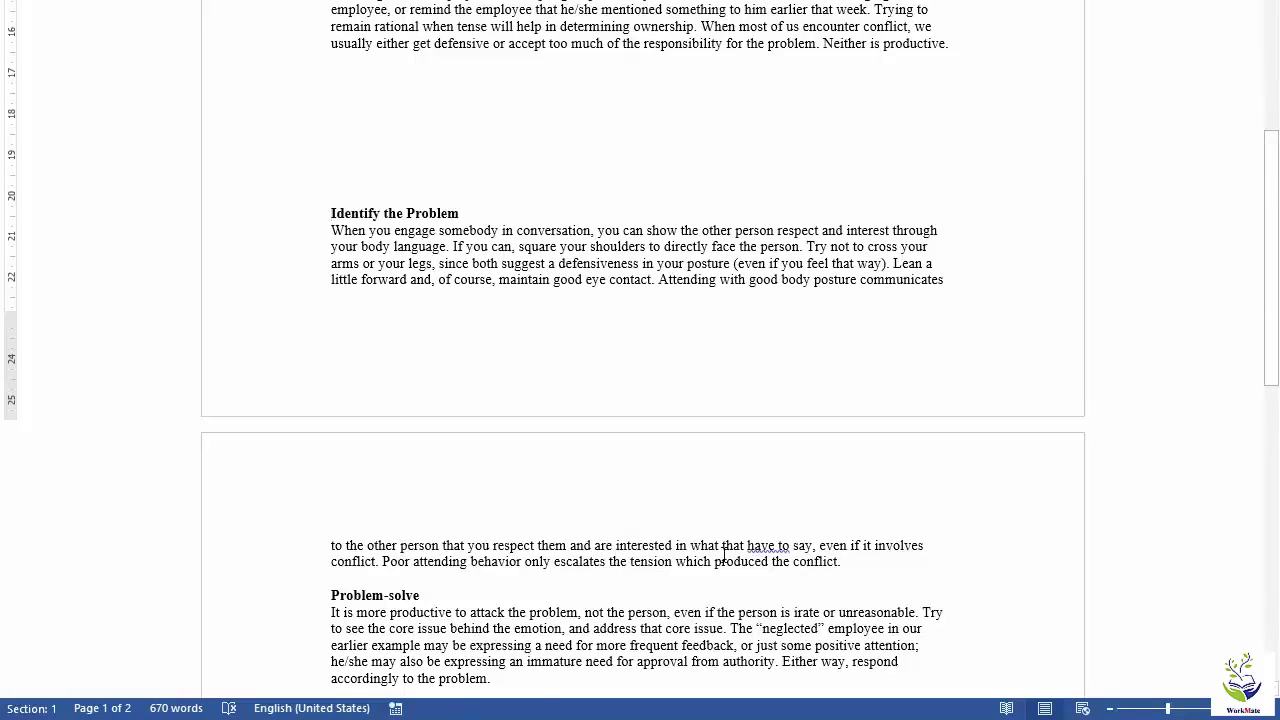
key("BackSpace")
key("BackSpace")
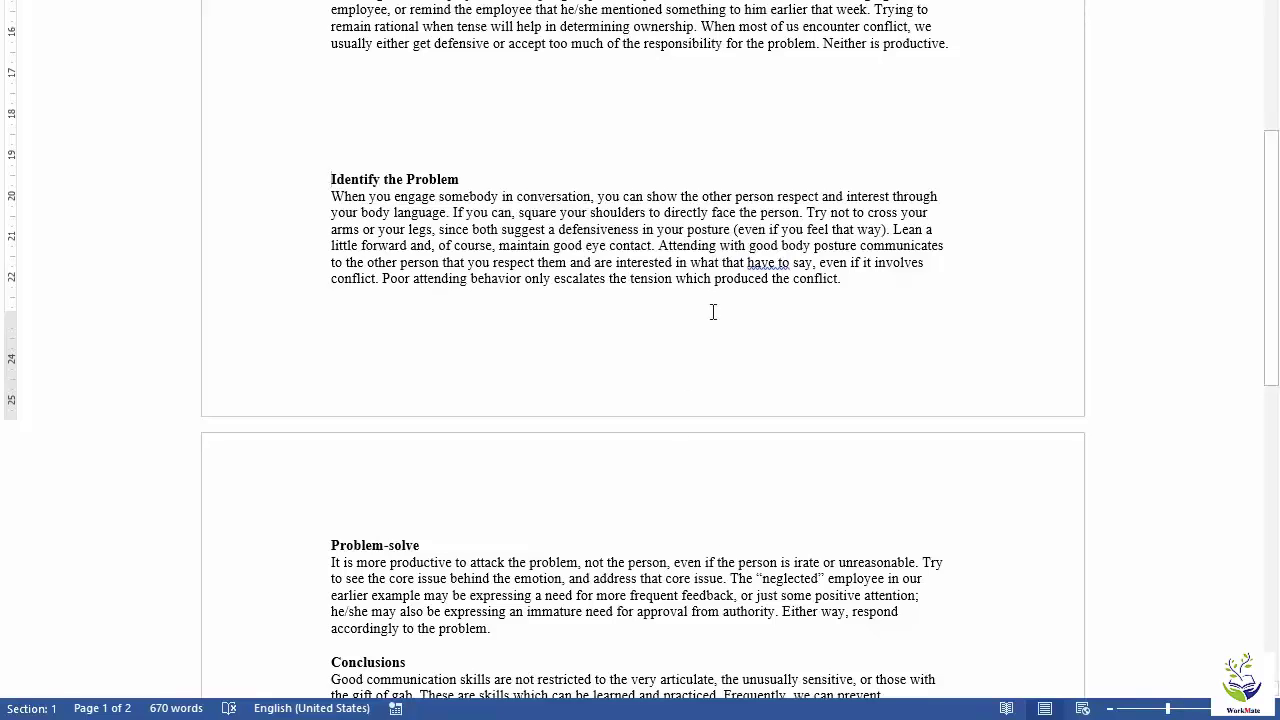
- Turn off Widow/Orphan control for the body paragraph under "Identify the Problem"
left_click(587, 229)
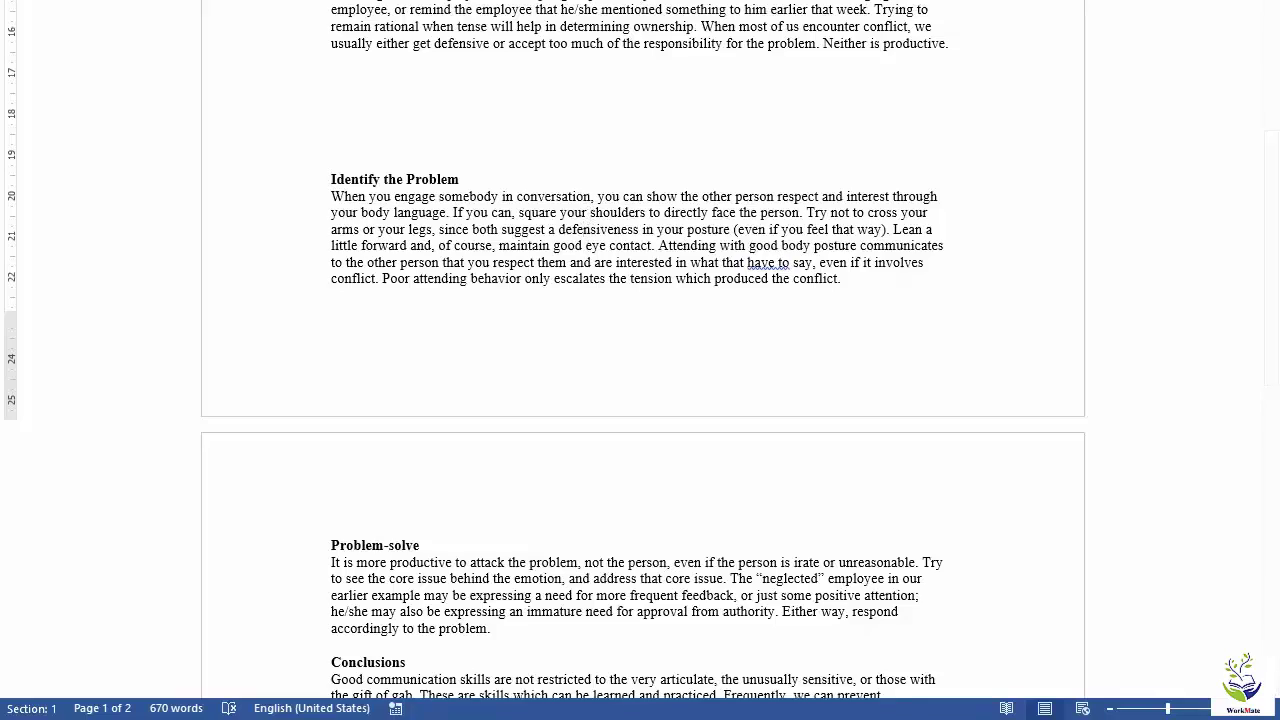
key("alt+o")
key("p")
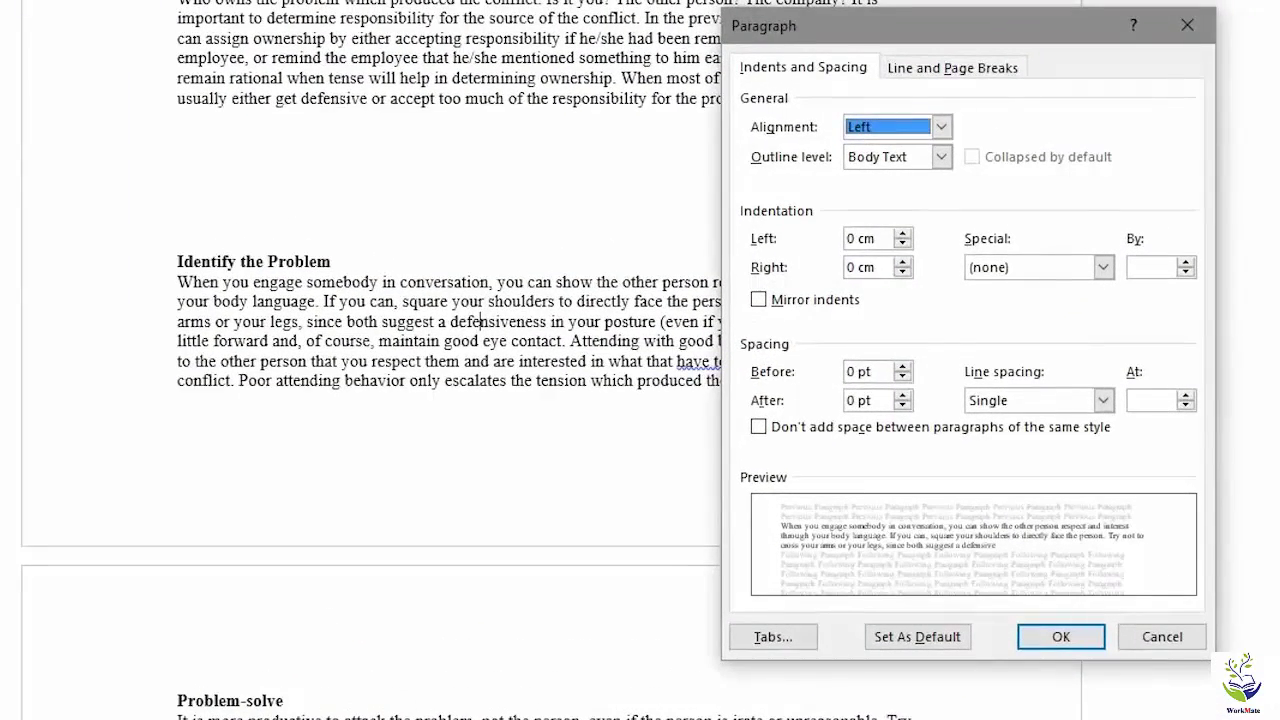
left_click(920, 80)
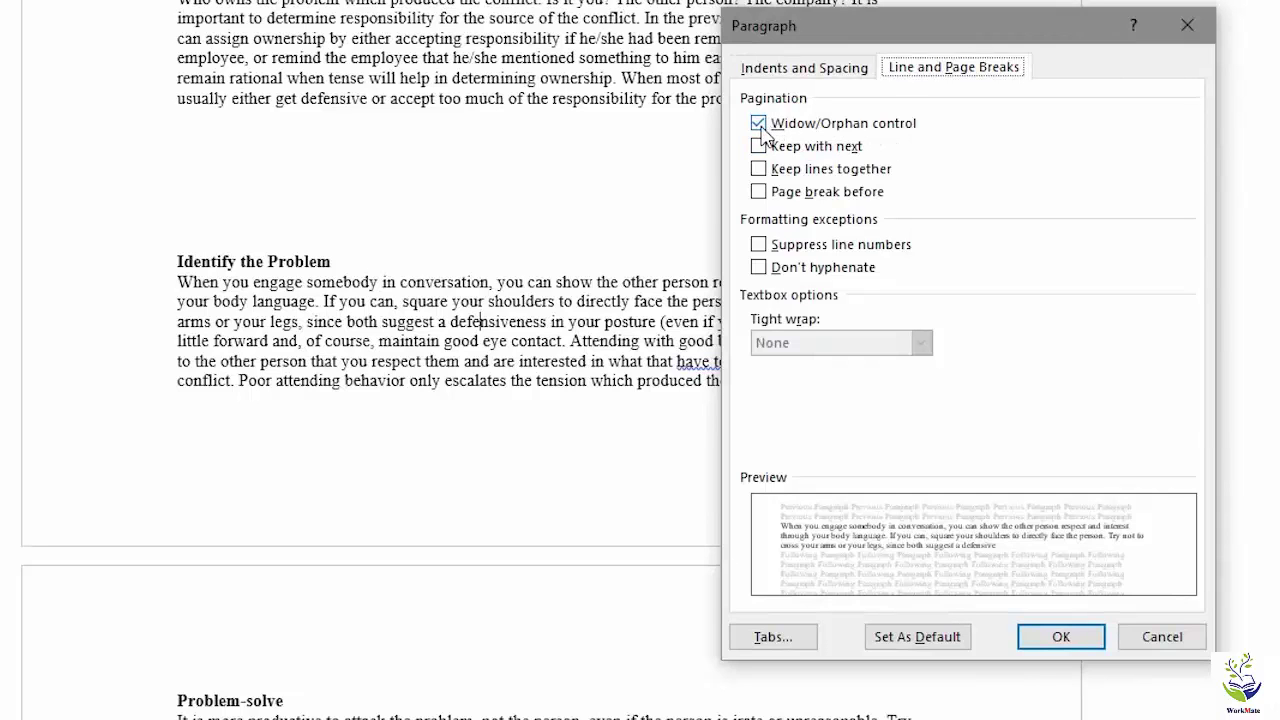
left_click(759, 127)
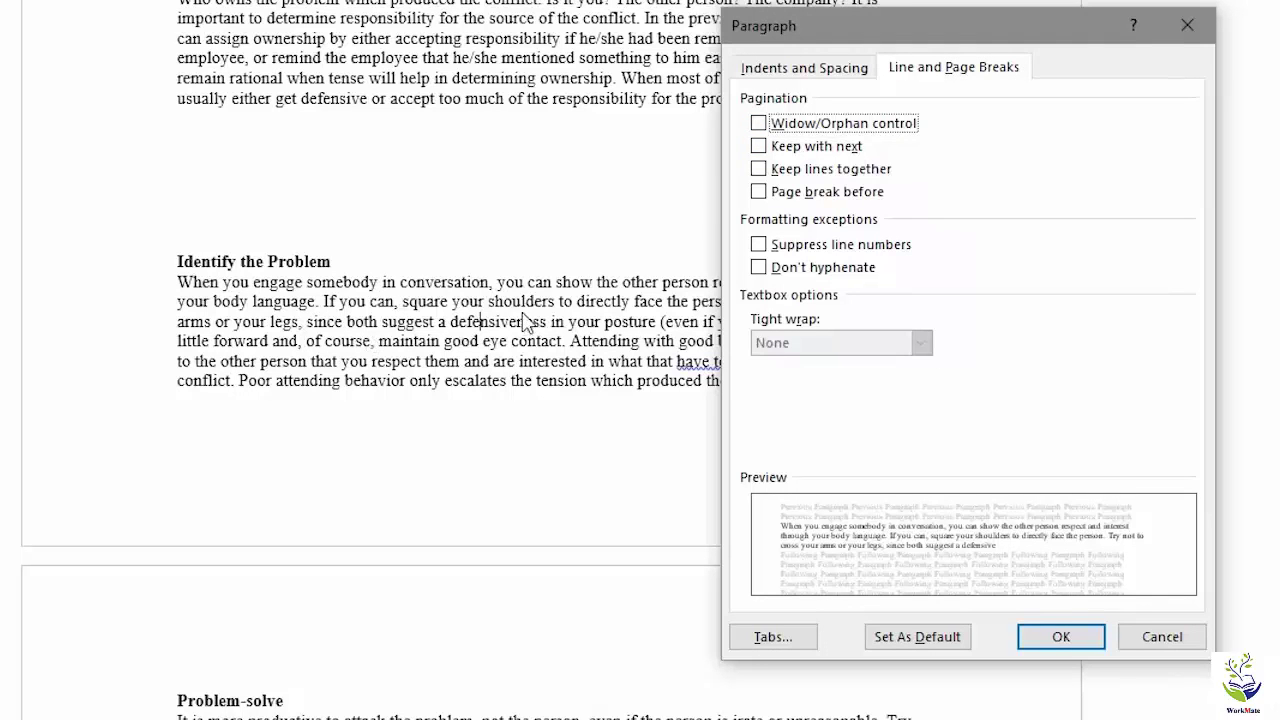
left_click(1066, 642)
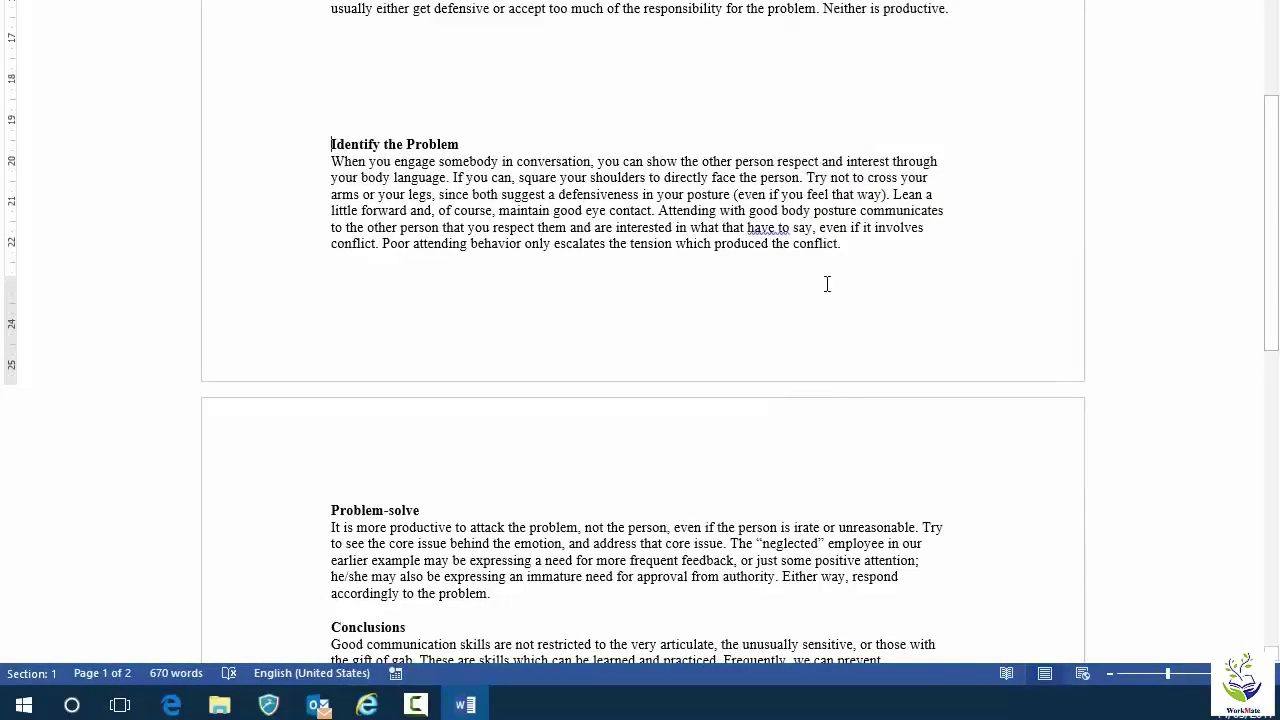
- Try pushing the "Identify the Problem" section down with two extra empty paragraphs, and remove them again
key("Return")
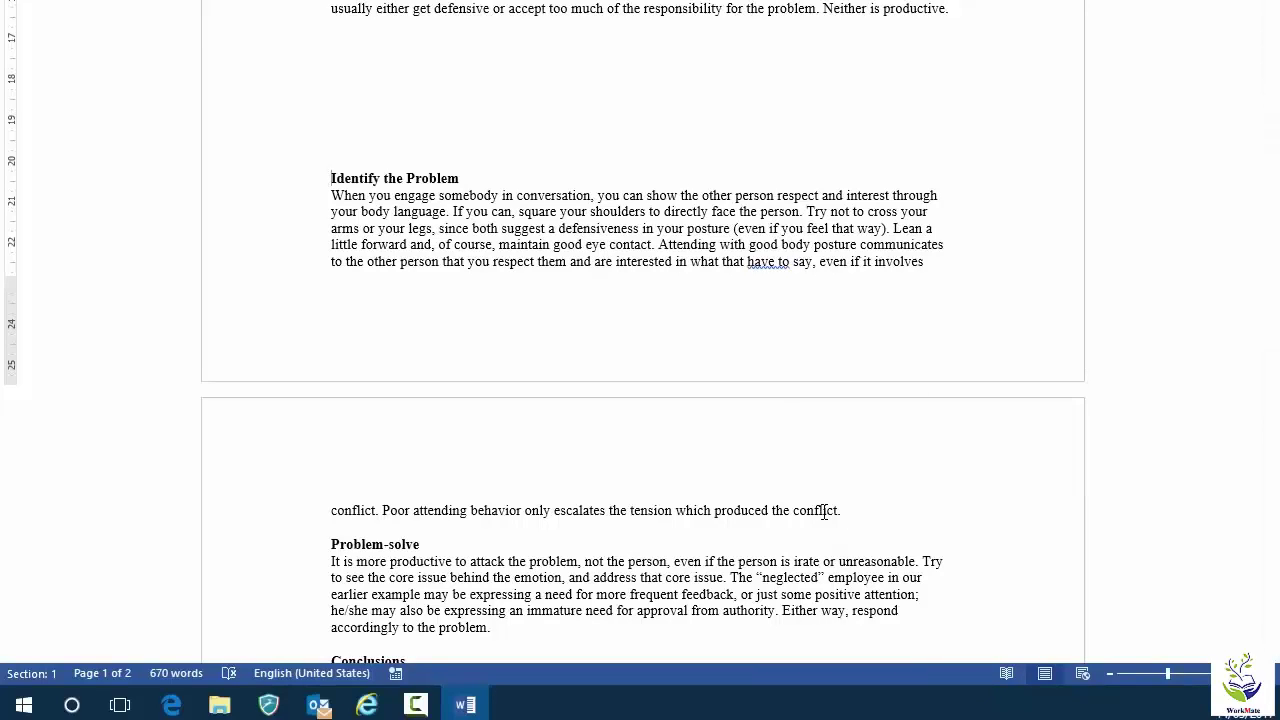
key("BackSpace")
key("BackSpace")
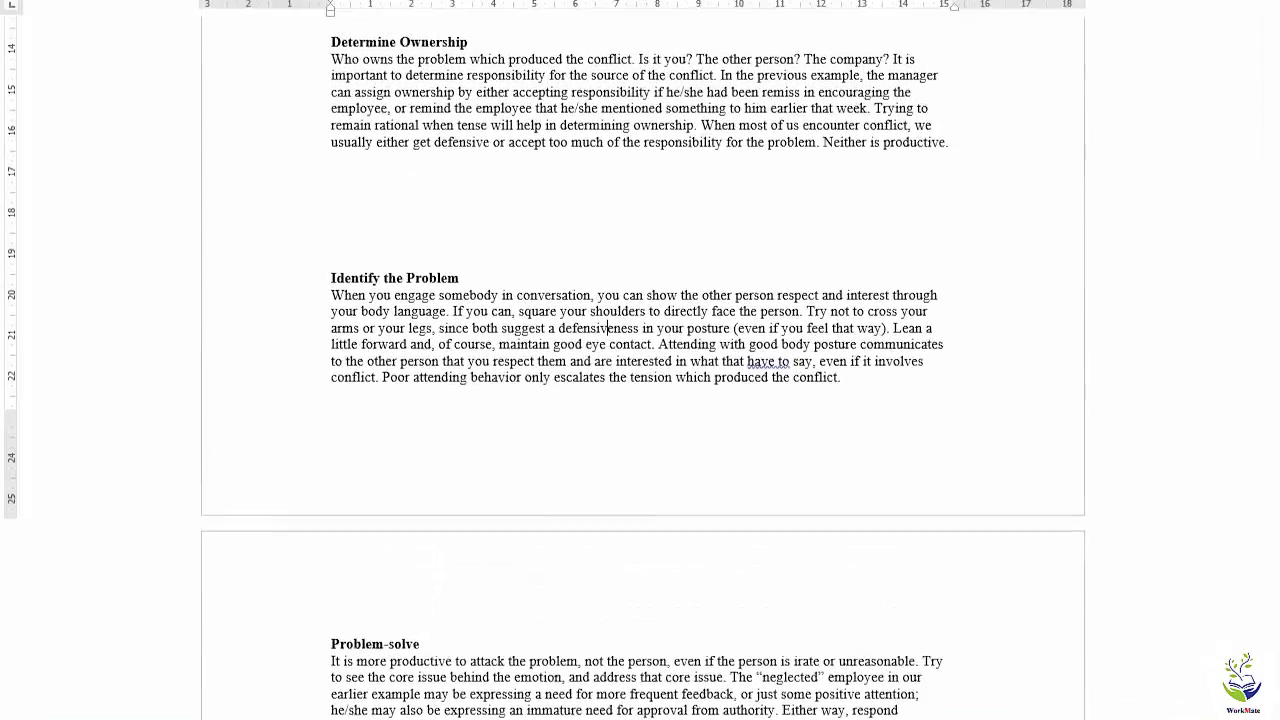
- Enable Widow/Orphan control and Keep lines together for the body paragraph under "Identify the Problem"
left_click(637, 74)
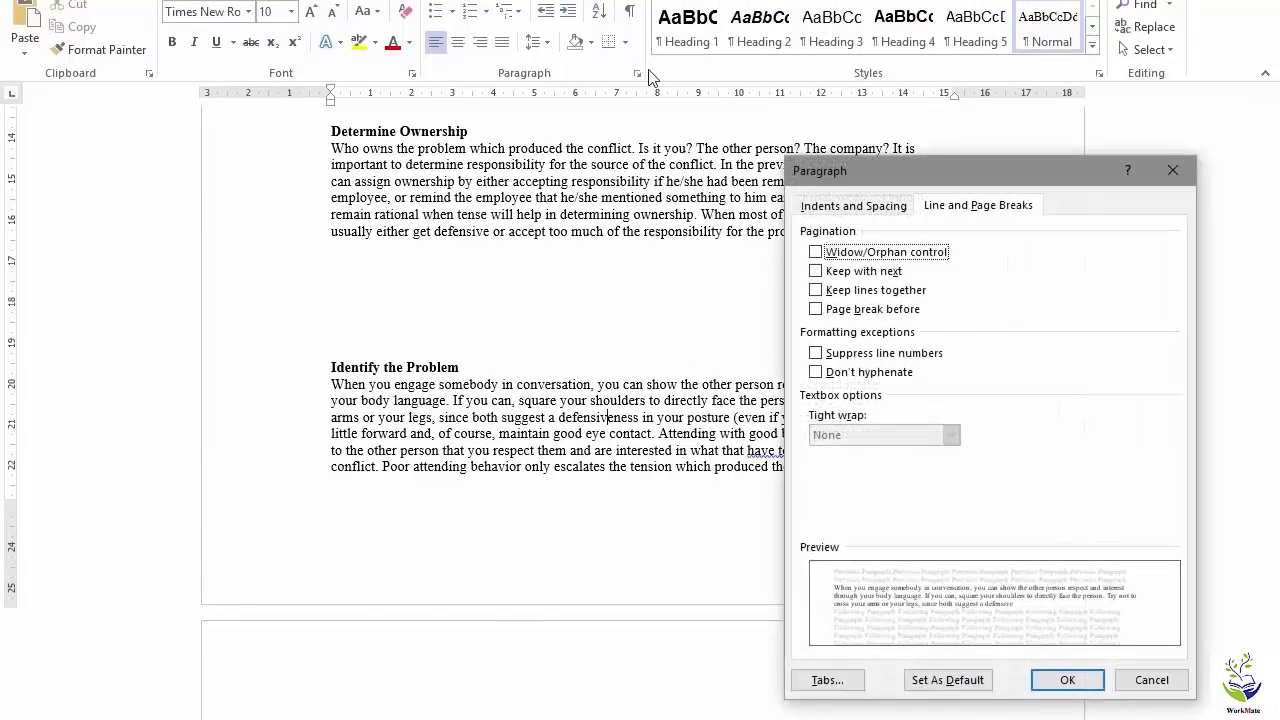
left_click(815, 252)
left_click(817, 292)
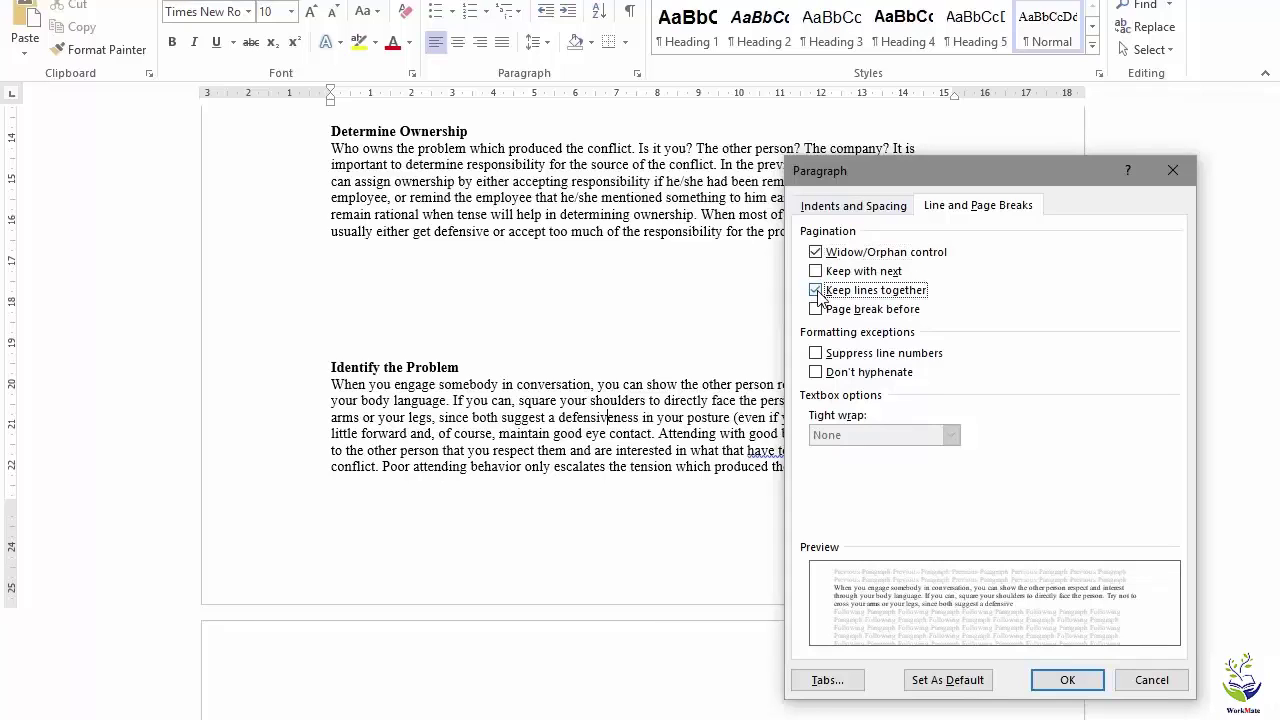
left_click(1062, 682)
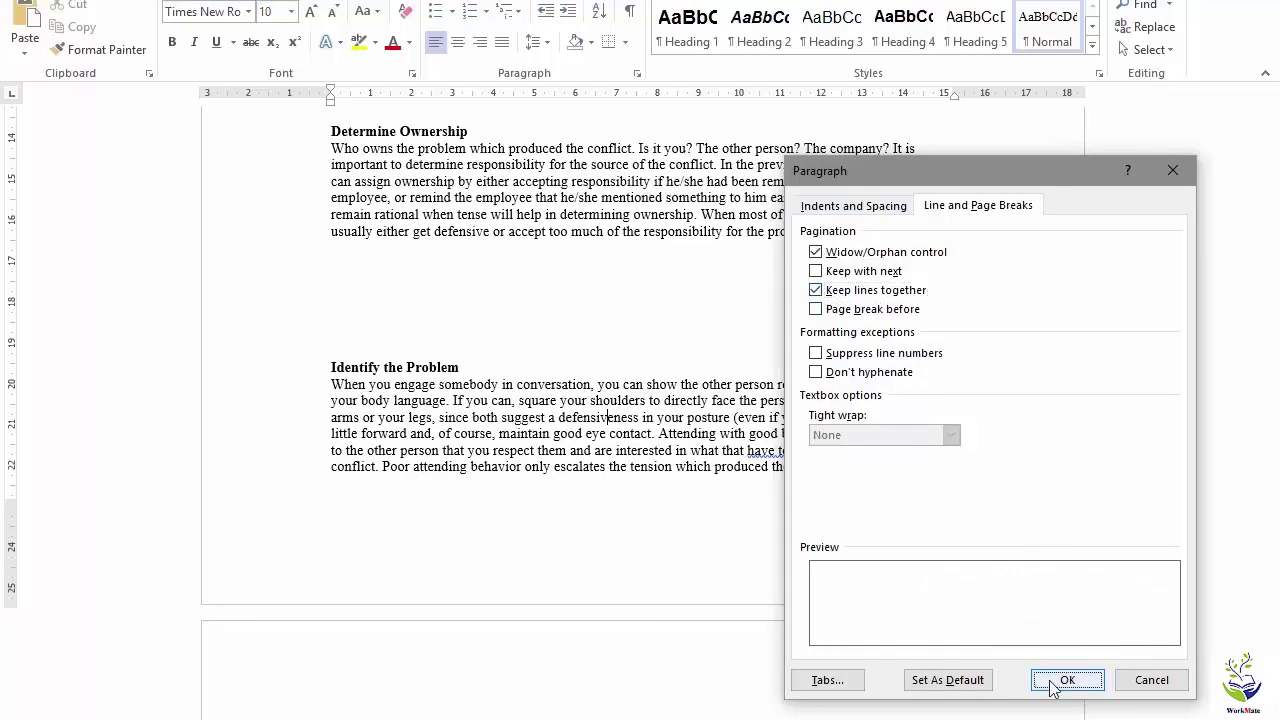
- Insert two empty paragraphs above the "Identify the Problem" heading to push its body paragraph onto the next page
left_click(333, 368)
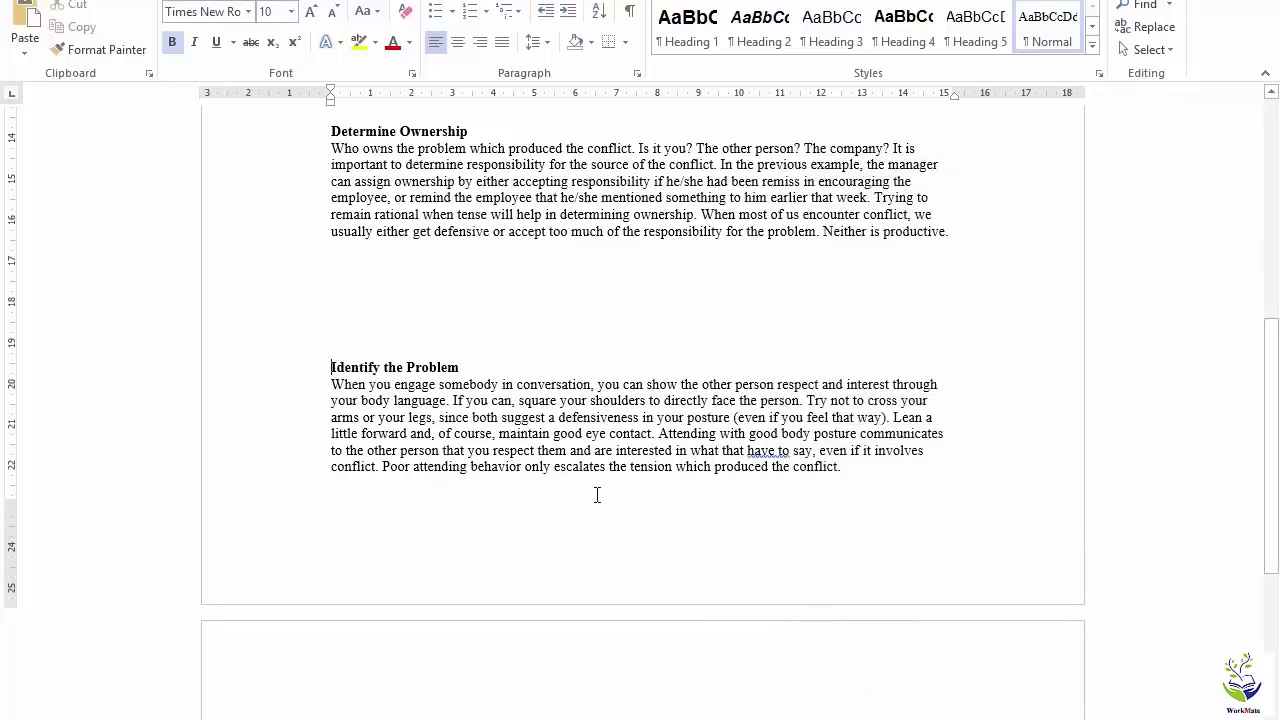
key("Return")
key("Return")
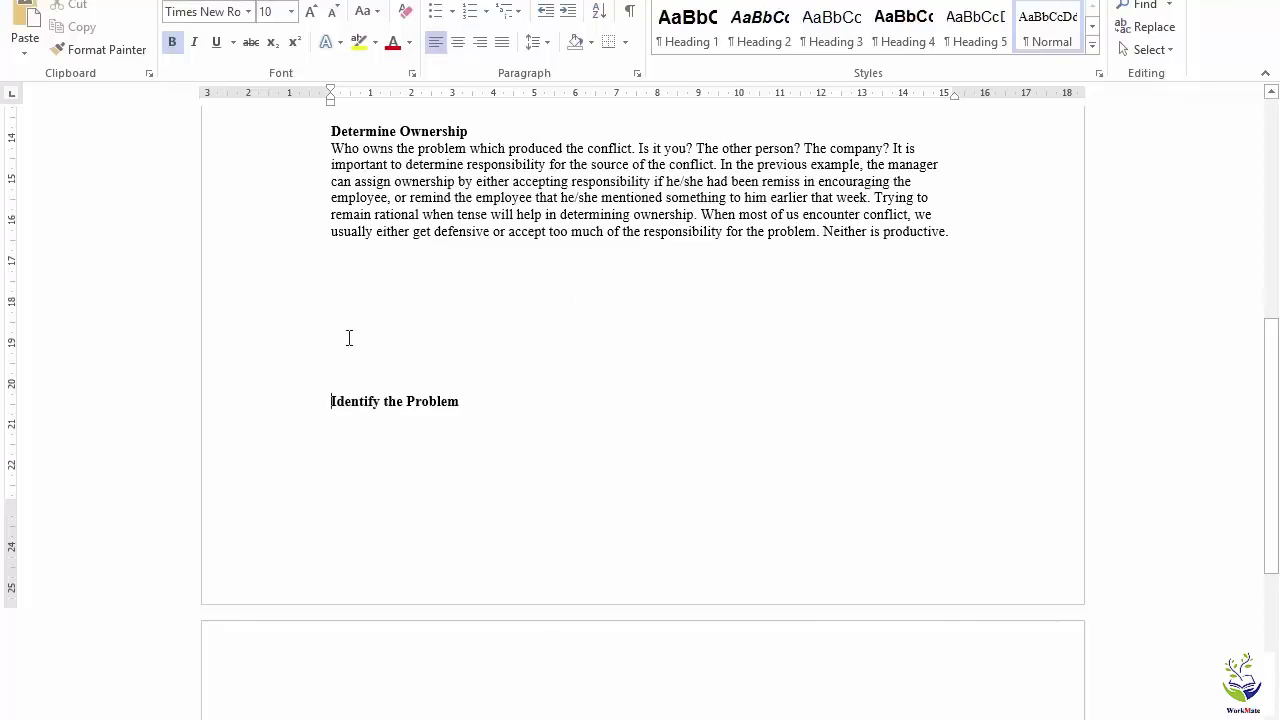
- Enable Keep with next for the "Identify the Problem" heading
left_click(346, 400)
left_click(636, 76)
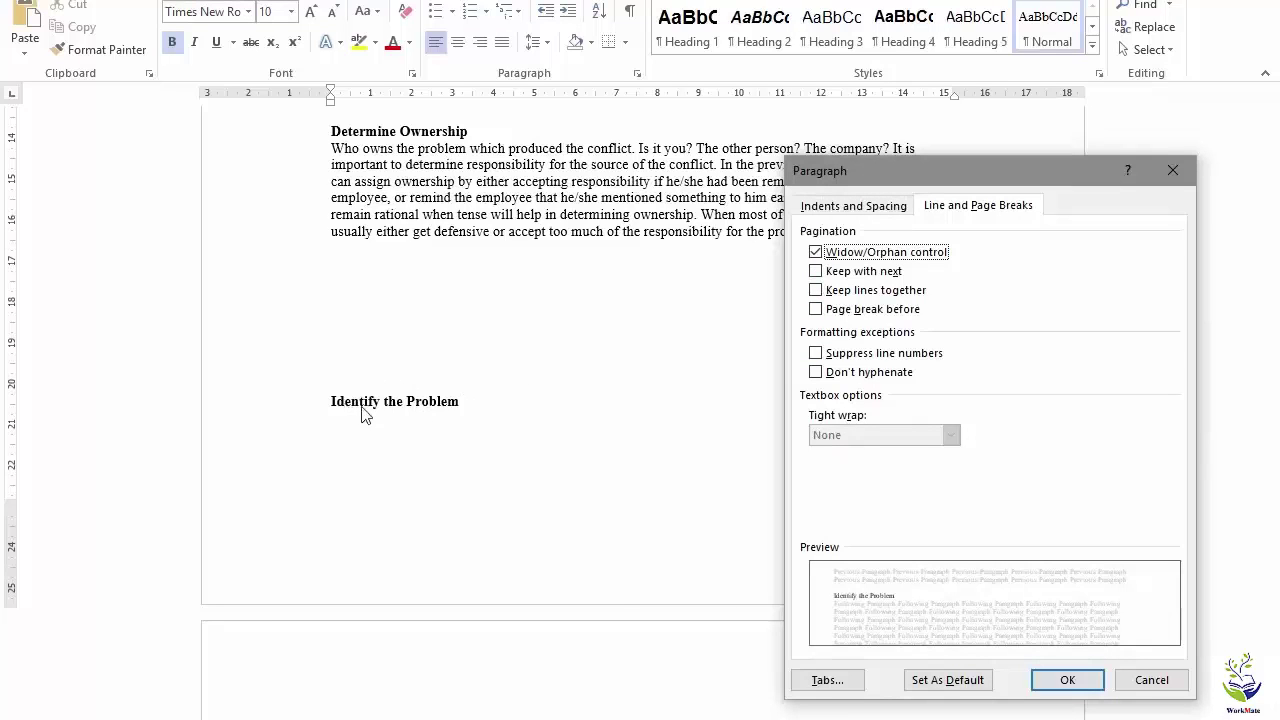
left_click(816, 272)
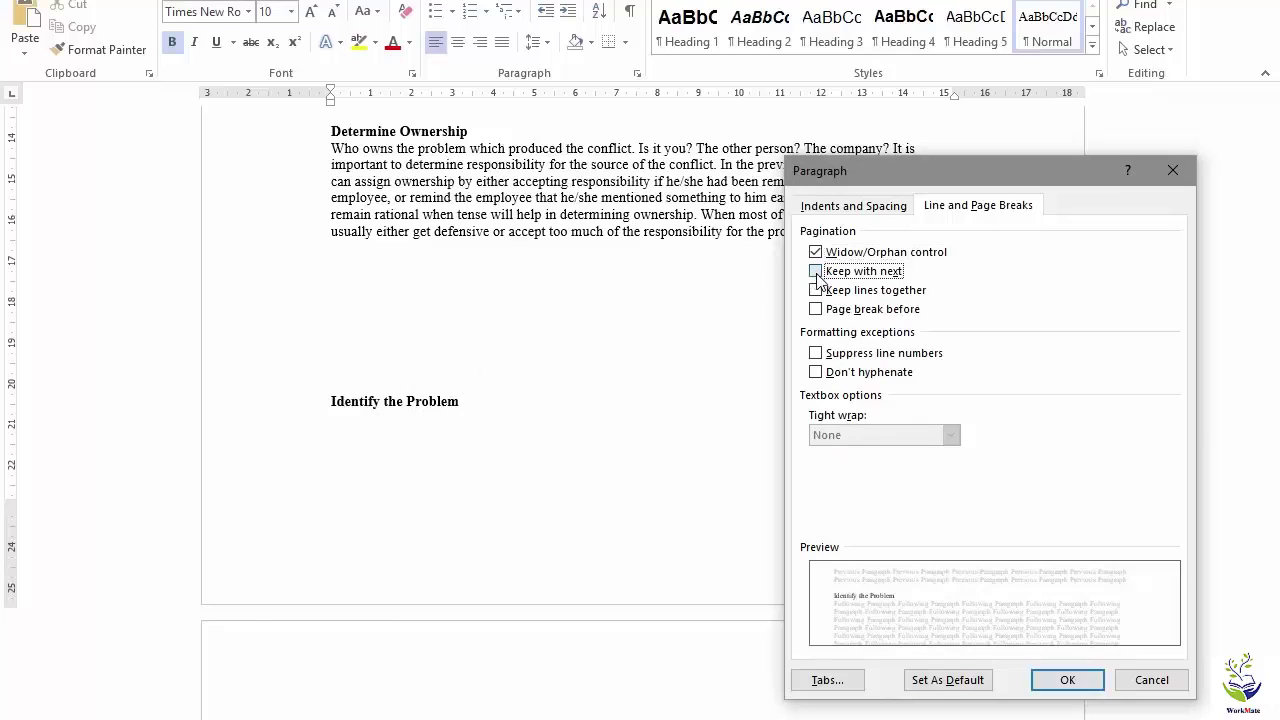
left_click(1099, 688)
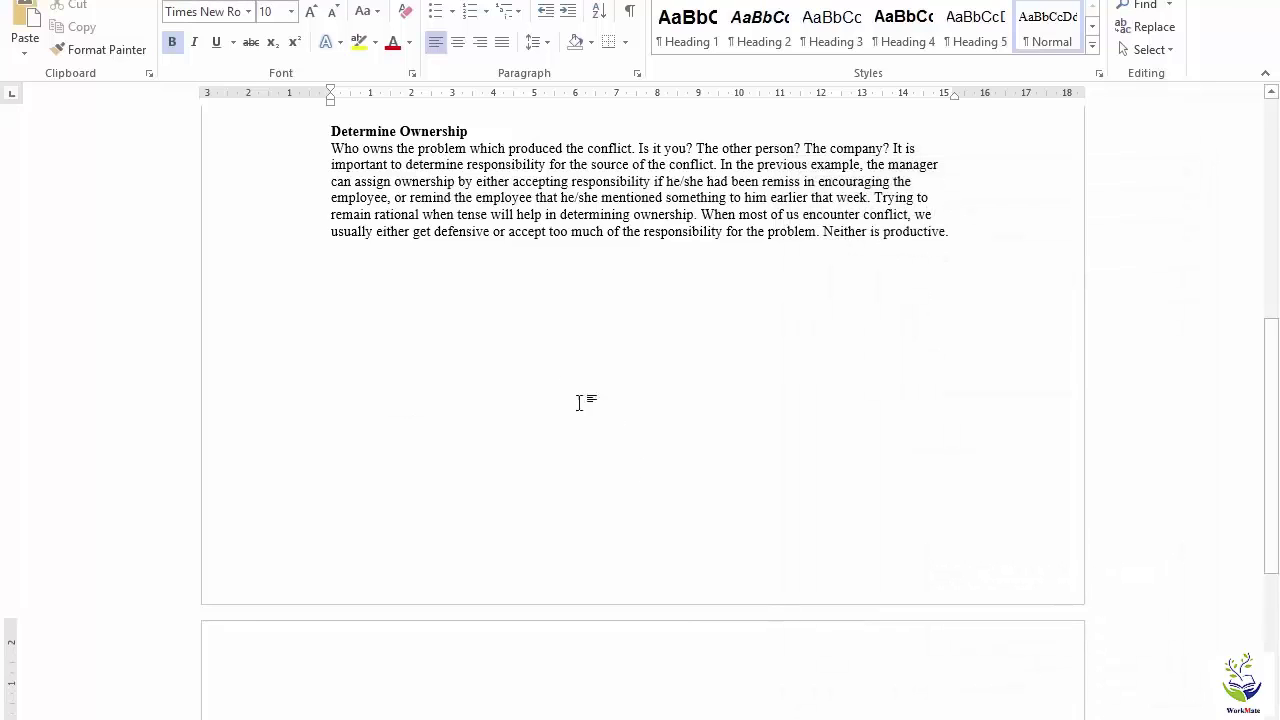
- Delete empty paragraphs below the Determine Ownership section until "Identify the Problem" and the start of Problem-solve return to the first page
left_click(474, 269)
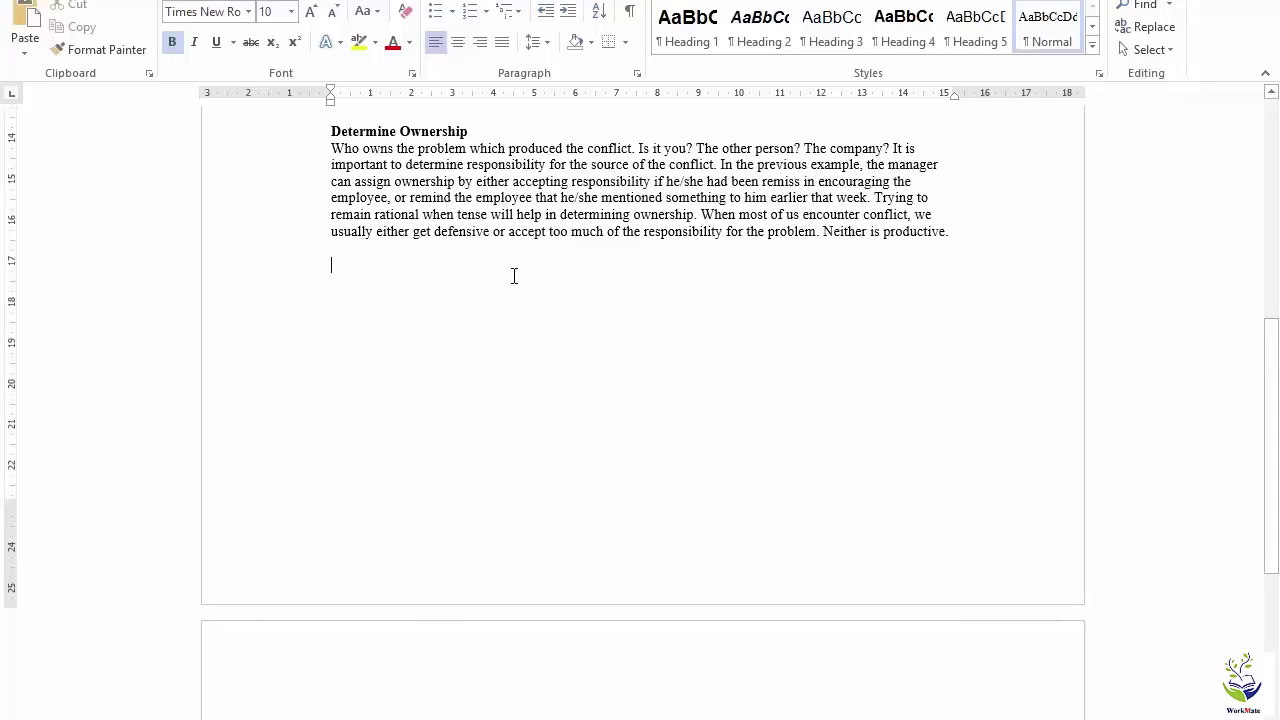
type("Identify the Problem When you engage somebody in conversation, you can show the other person respect and interest through your body language. If you can, square your shoulders to directly face the person. Try not to cross your arms or your legs, since both suggest a defensiveness in your posture (even if you feel that way). Lean a little forward and, of course, maintain good eye contact. Attending with good body posture communicates to the other person that you respect them and are interested in what that have to say, even if it involves conflict. Poor attending behavior only escalates the tension which produced the conflict.")
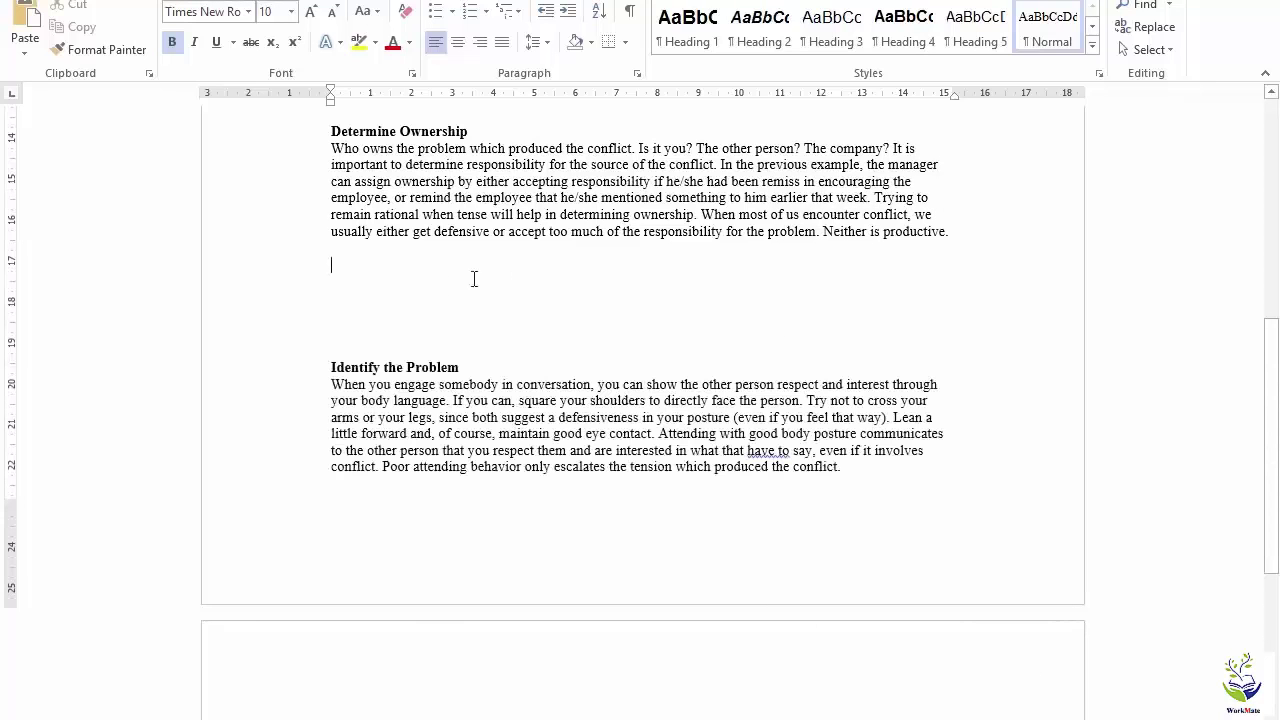
key("Delete")
key("Delete")
key("Delete")
key("Delete")
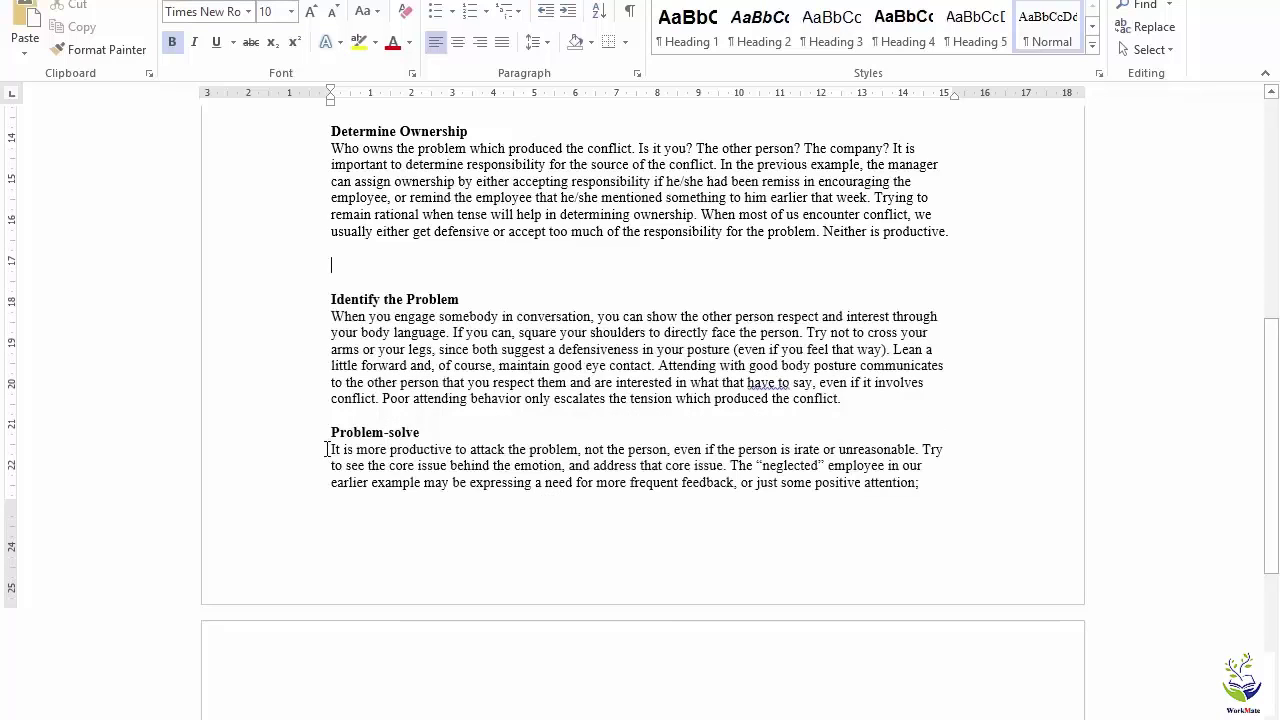
- Insert empty paragraphs above "Identify the Problem" until the whole section moves to the next page, and remove the last two
key("Return")
key("Return")
key("Return")
key("Return")
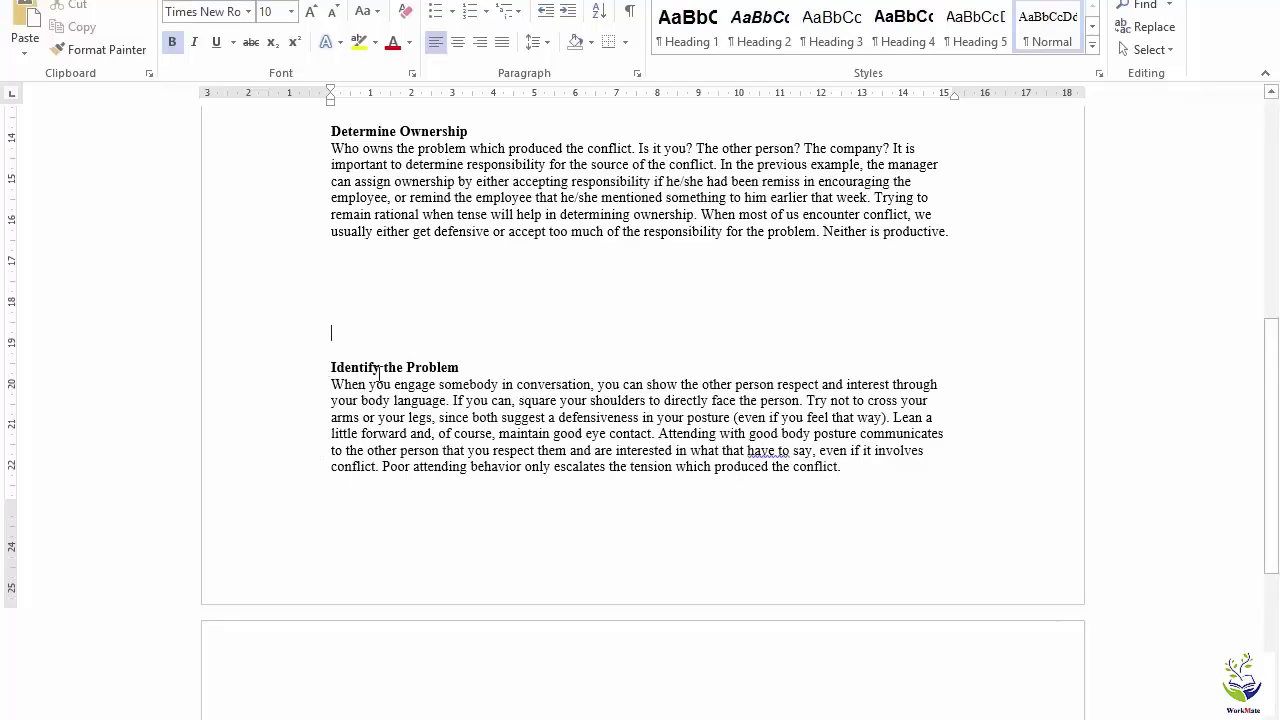
key("Return")
key("Return")
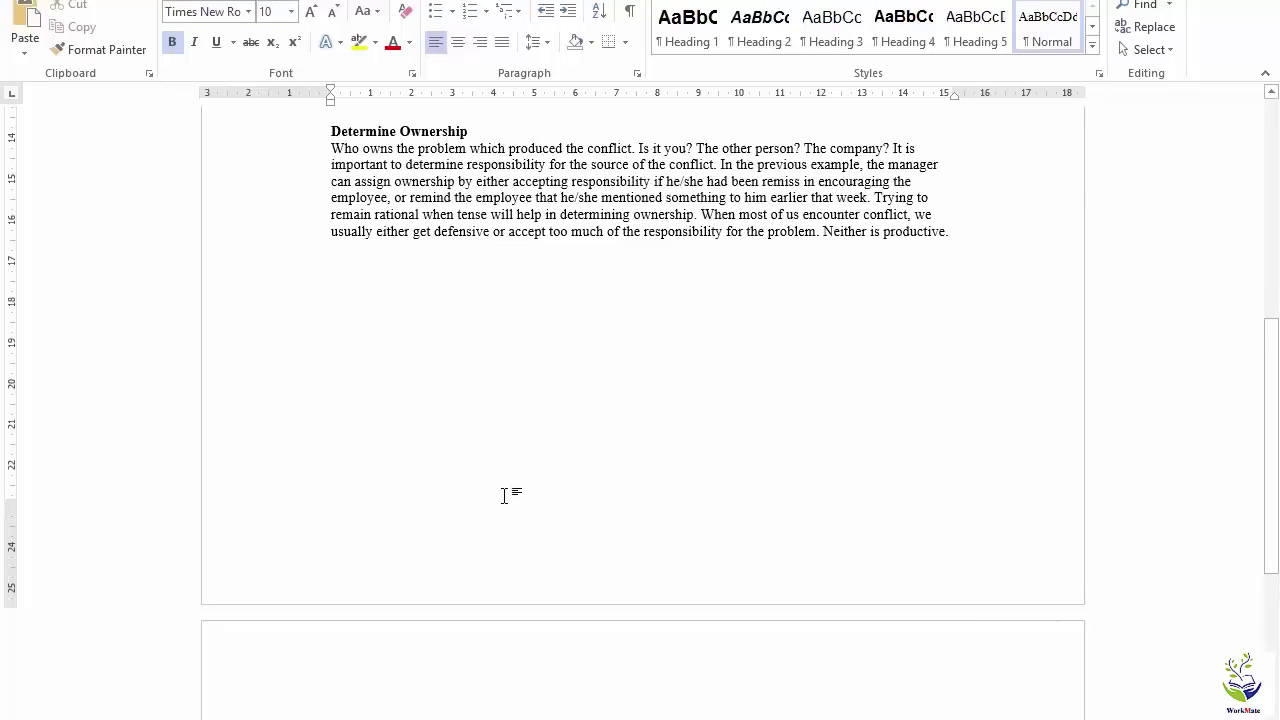
key("BackSpace")
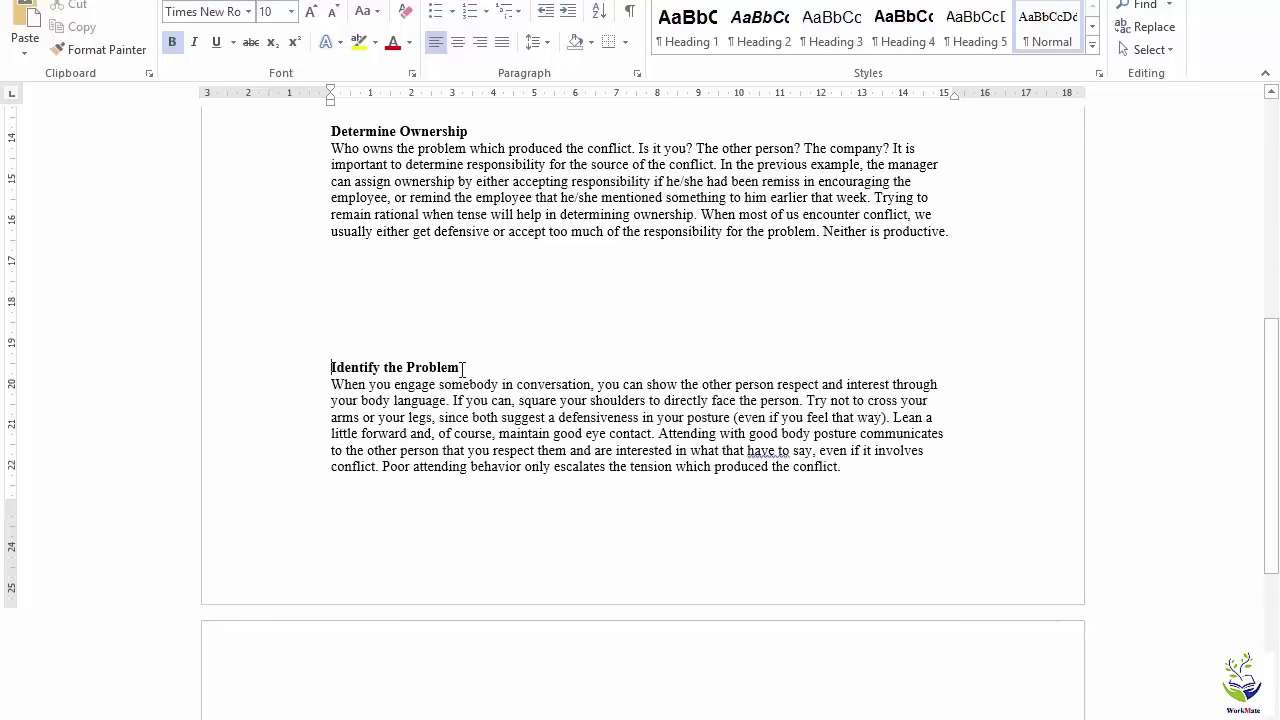
- Insert an empty paragraph between the "Identify the Problem" heading and its body, and two more empty paragraphs above the heading
left_click(333, 386)
key("Return")
left_click(467, 303)
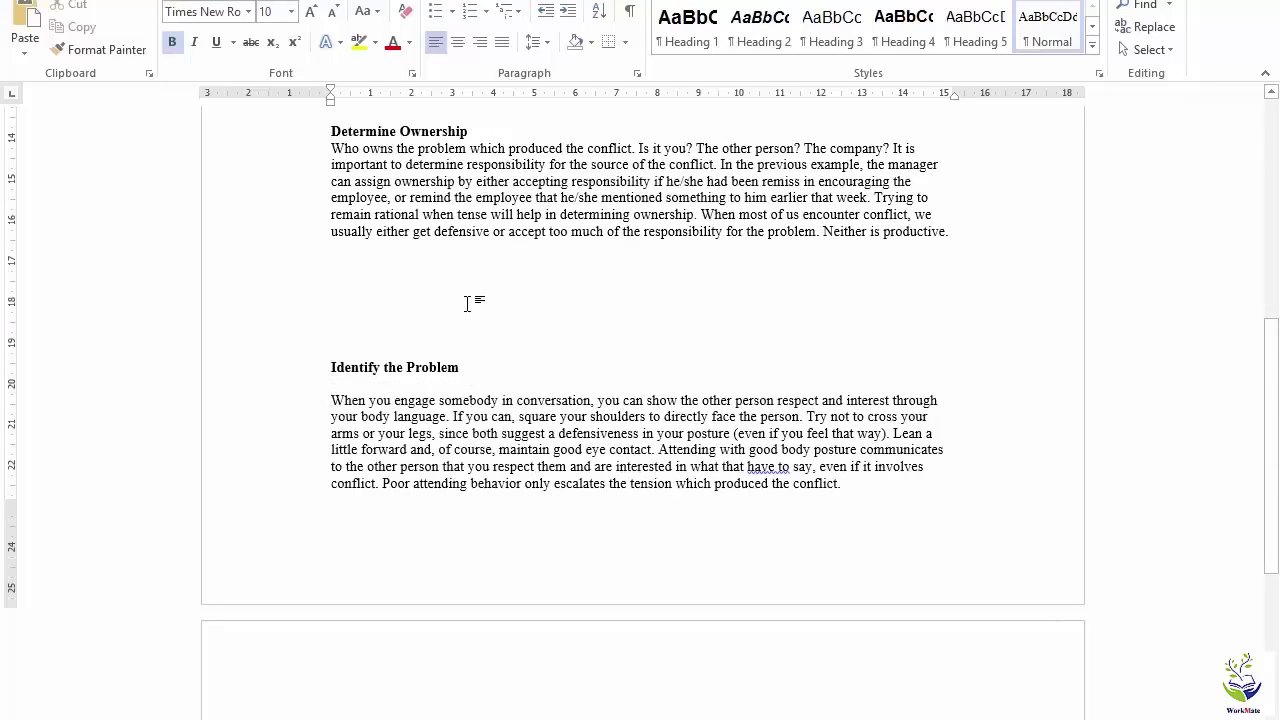
key("Return")
key("Return")
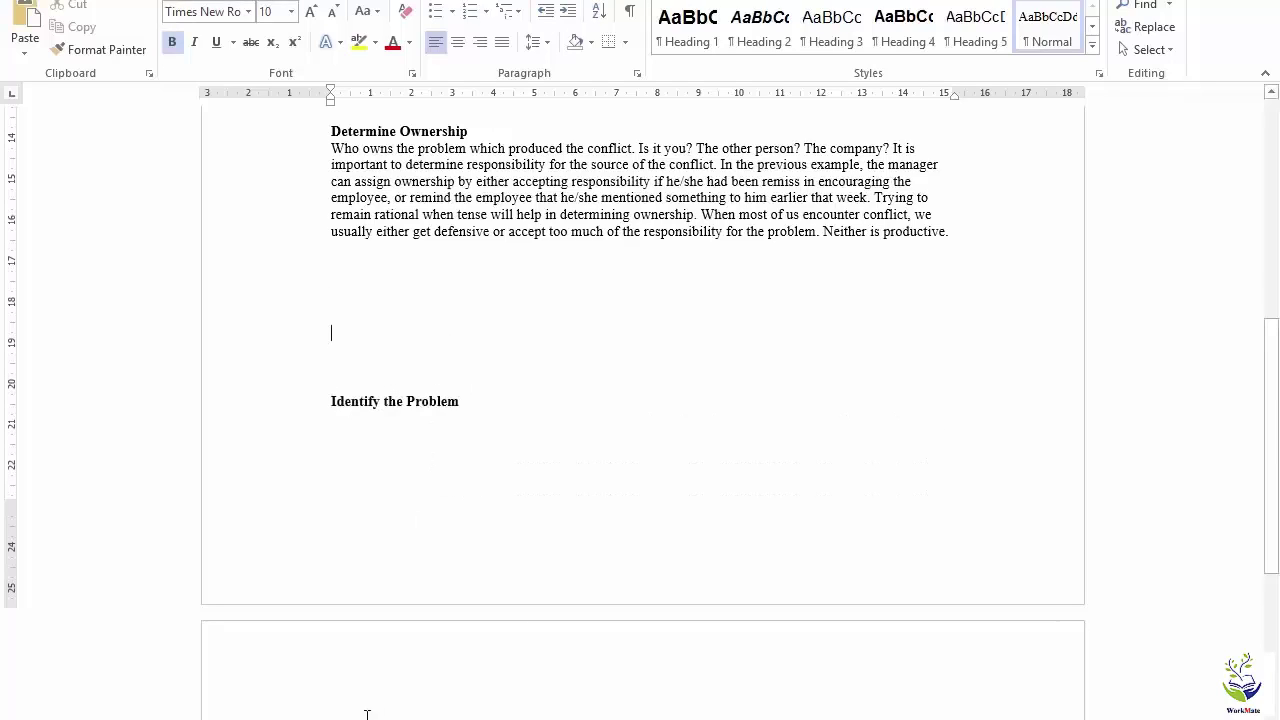
- Delete the empty paragraph between the "Identify the Problem" heading and its body, and check where the section falls
left_click(302, 429)
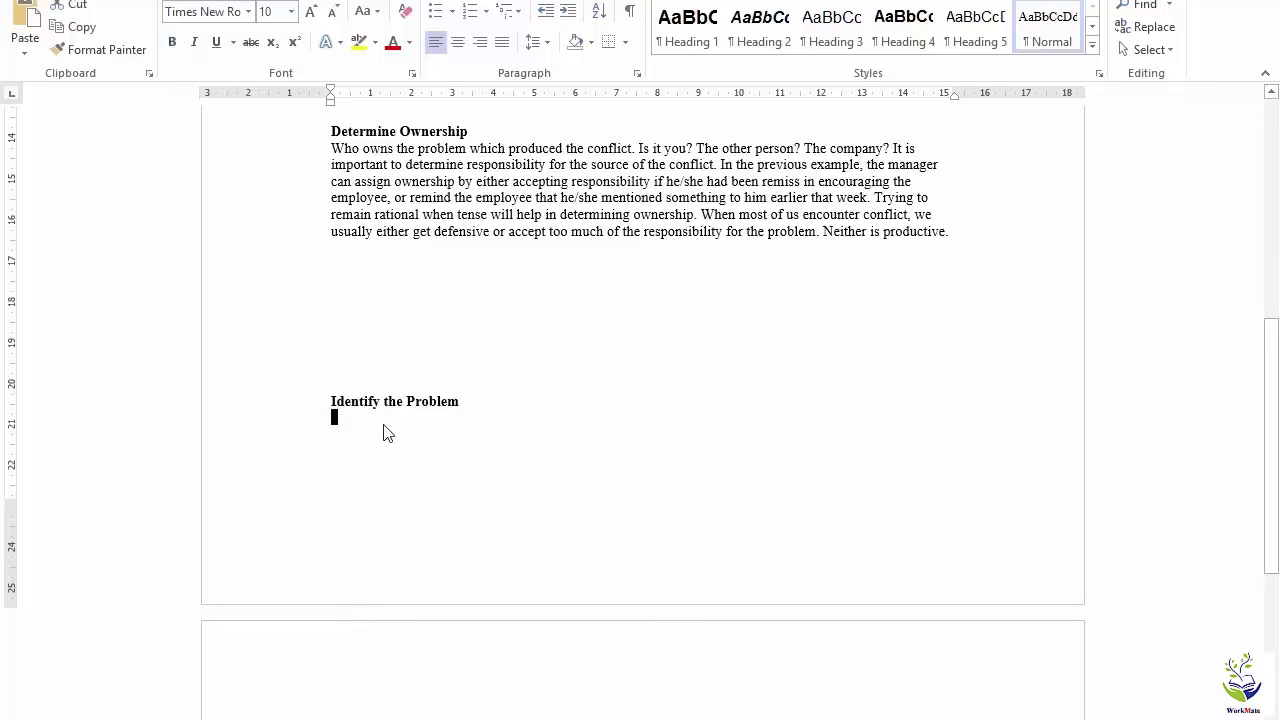
key("Delete")
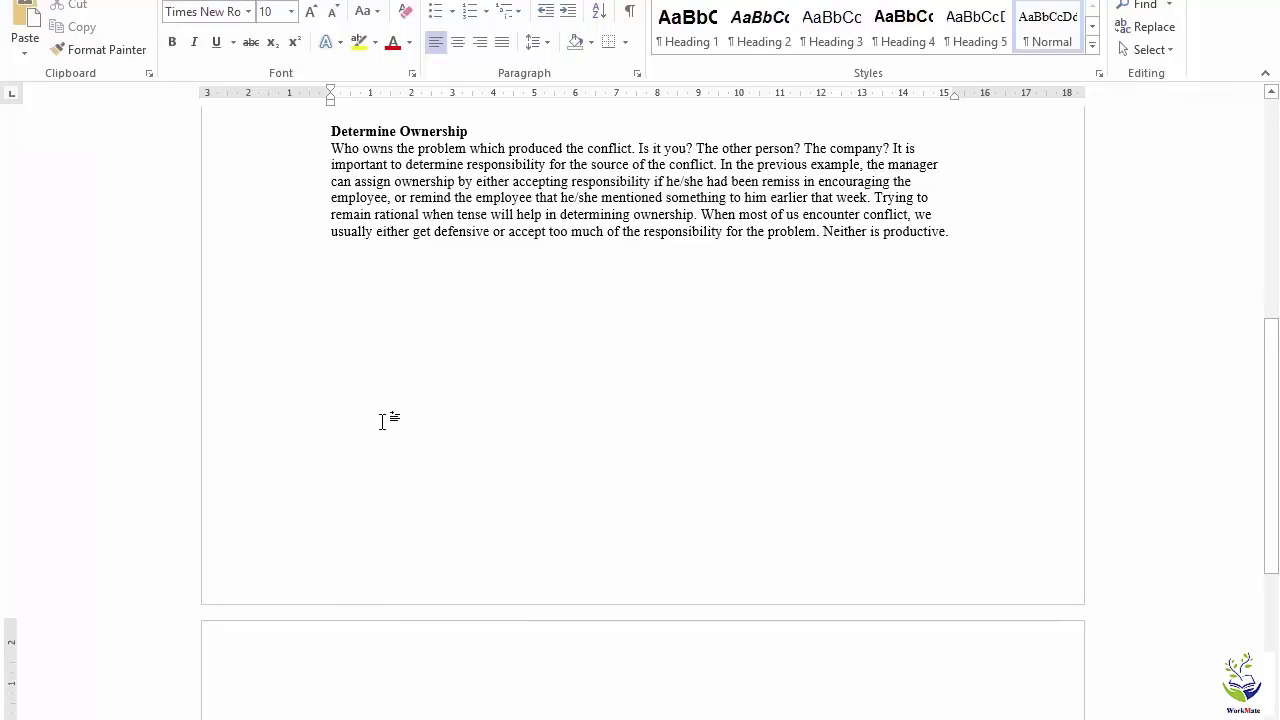
scroll(422, 625, "up", 2)
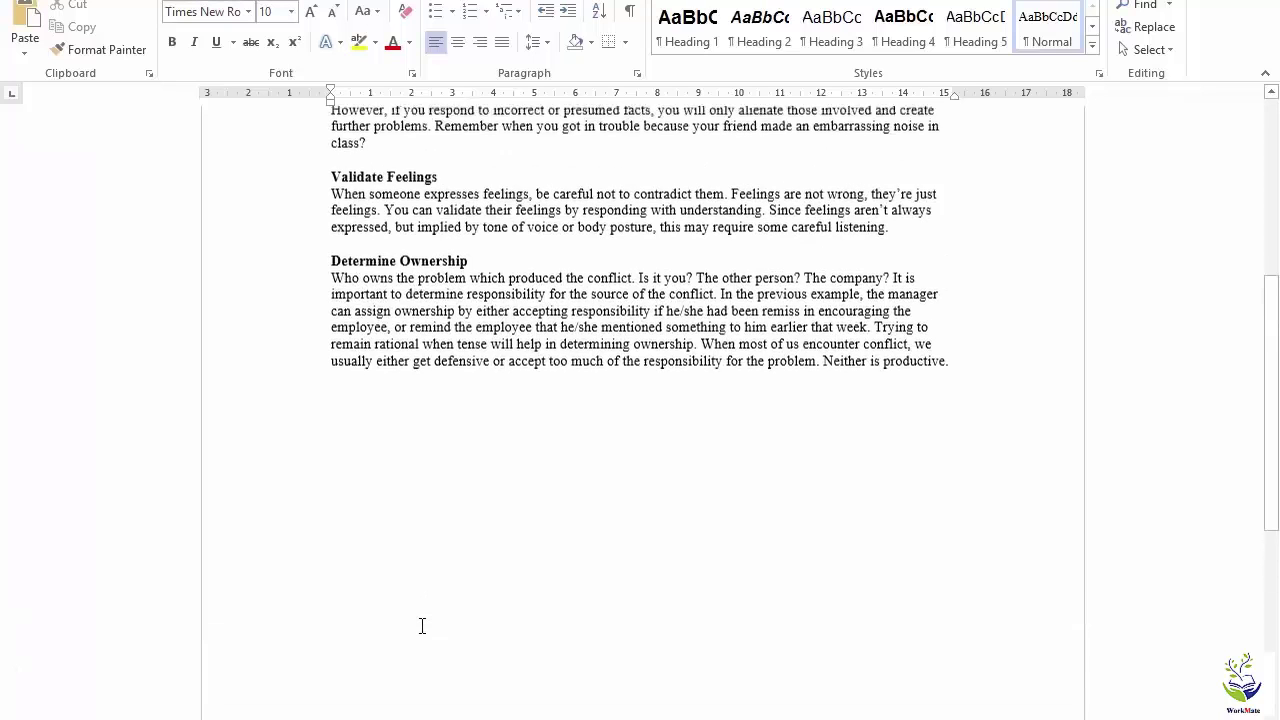
scroll(422, 625, "down", 2)
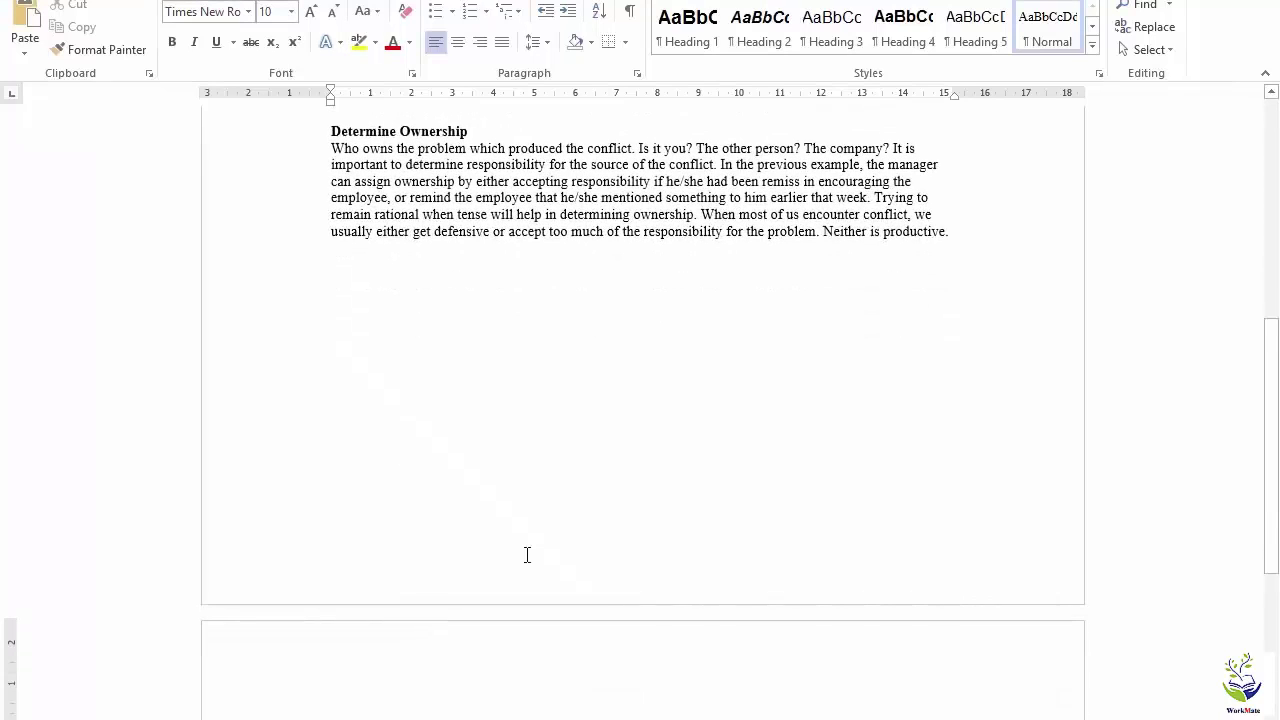